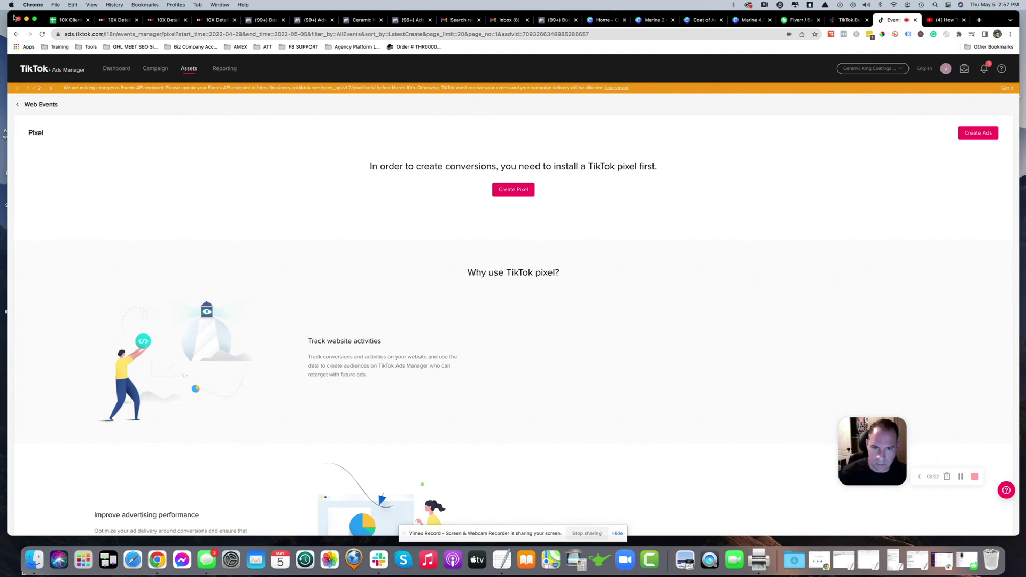
- Open the Web Events pixel page, which prompts to install a TikTok pixel first
{"action": "mouse_move", "coordinate": [192, 73]}
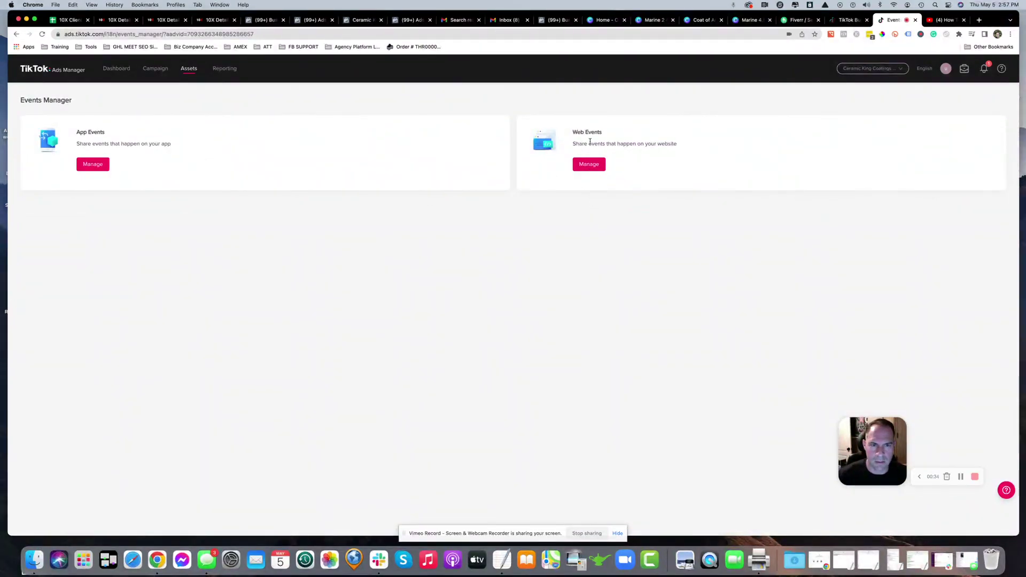
{"action": "left_click", "coordinate": [589, 164]}
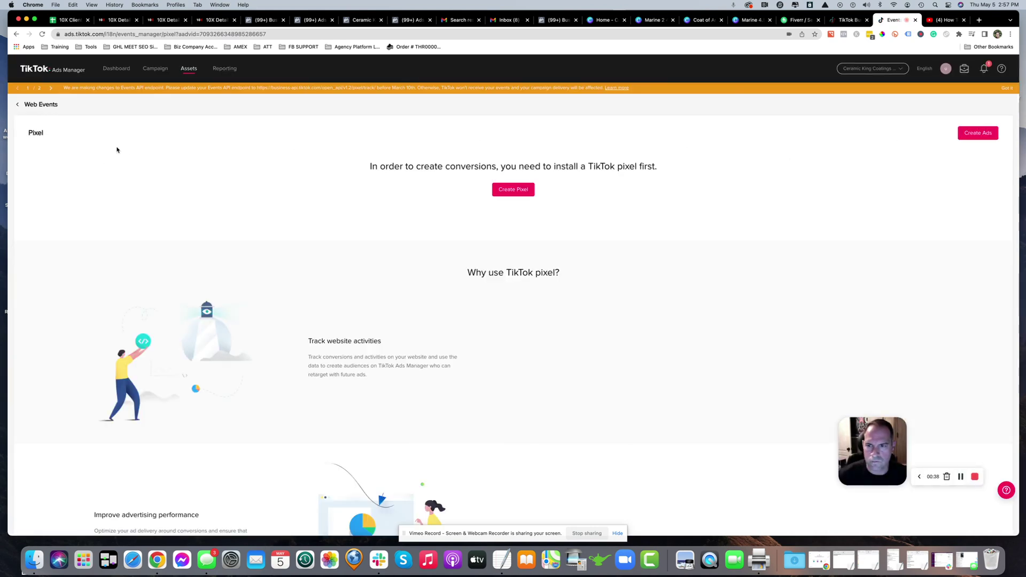
- Create a TikTok Pixel named CKC LUBBOCK with manual code installation and Standard Mode
{"action": "left_click", "coordinate": [517, 191]}
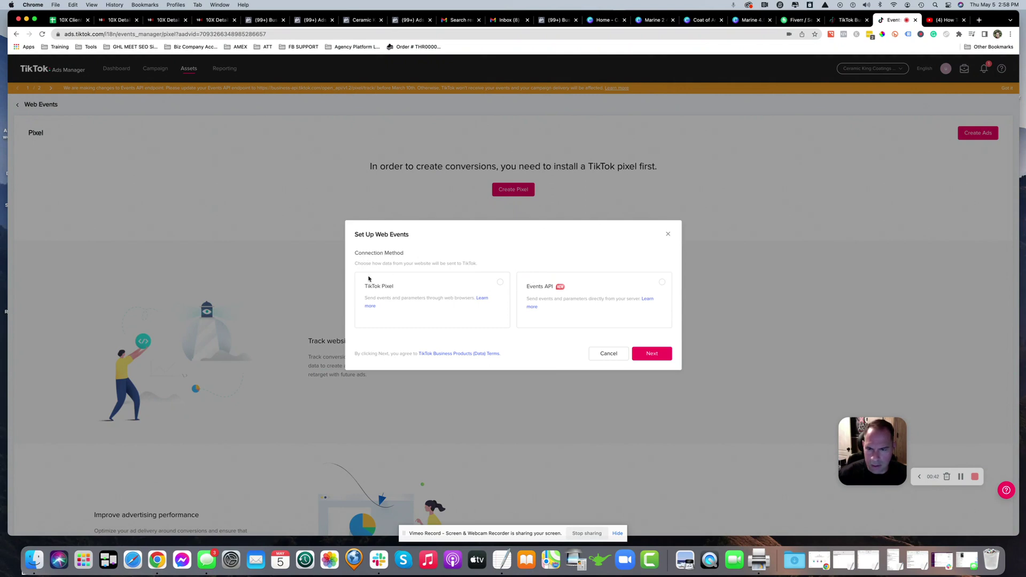
{"action": "left_click", "coordinate": [407, 288]}
{"action": "left_click", "coordinate": [647, 351]}
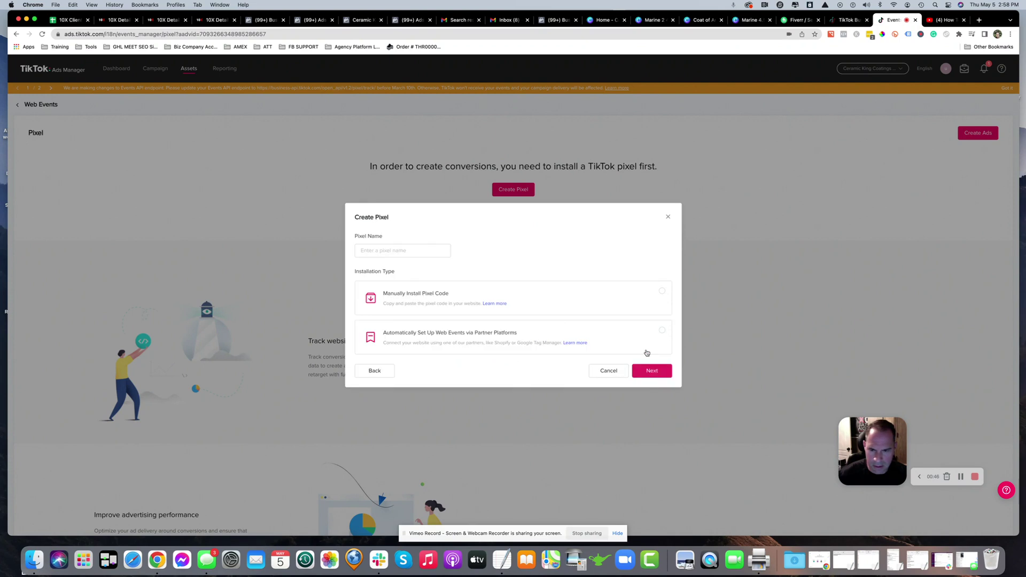
{"action": "left_click", "coordinate": [380, 256]}
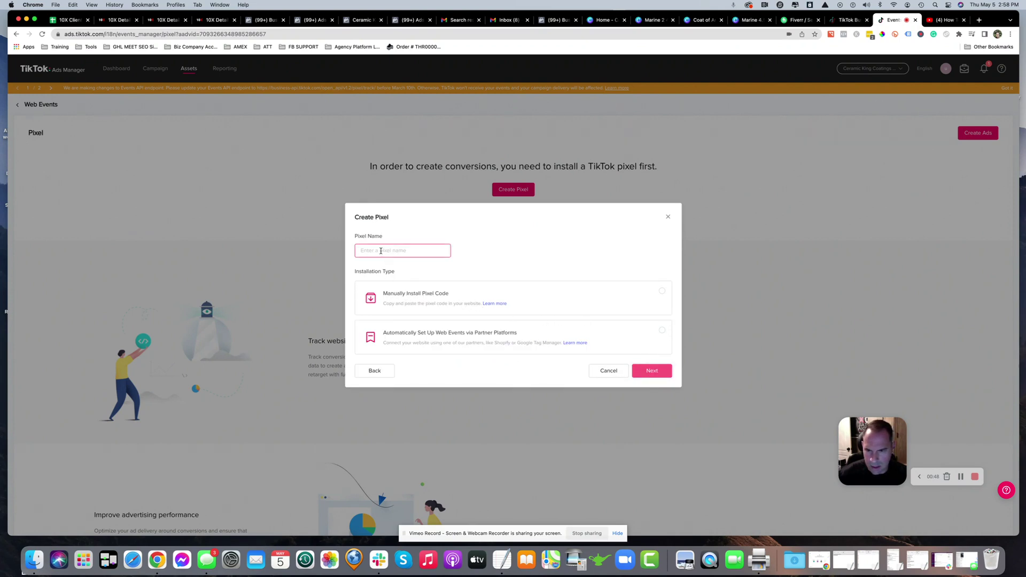
{"action": "type", "text": "CKC LUB"}
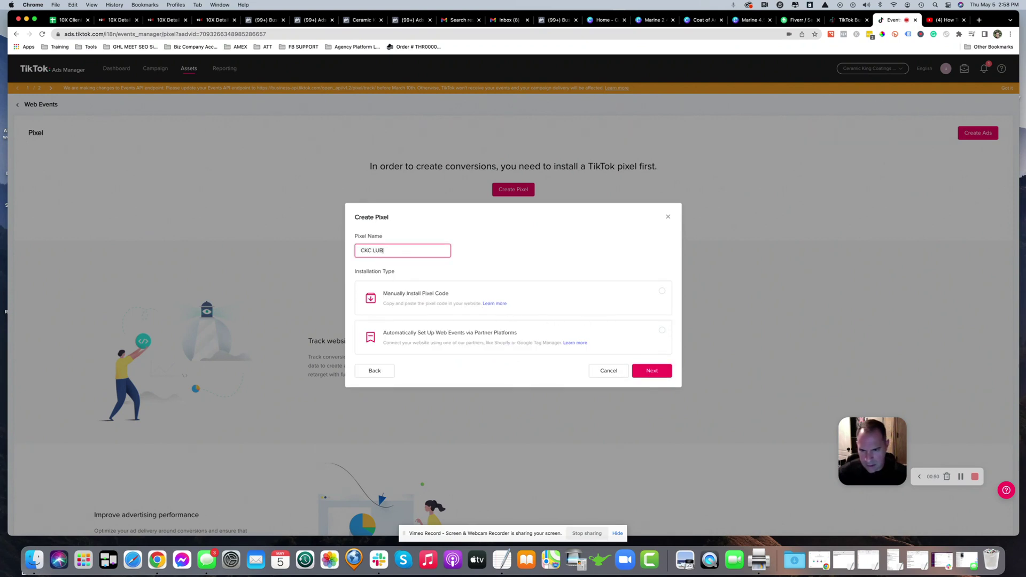
{"action": "type", "text": "BOCK"}
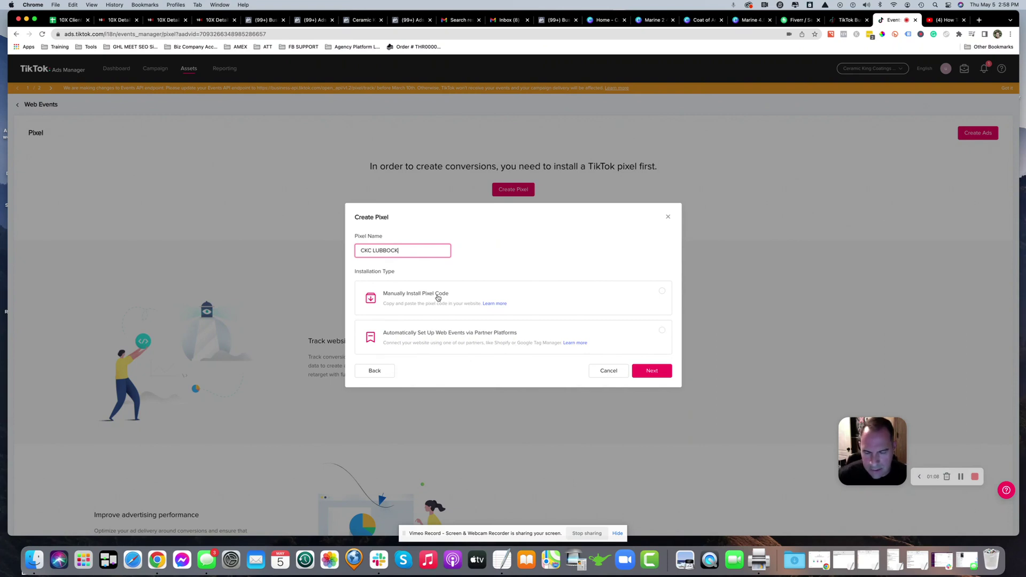
{"action": "left_click", "coordinate": [438, 298]}
{"action": "left_click", "coordinate": [636, 368]}
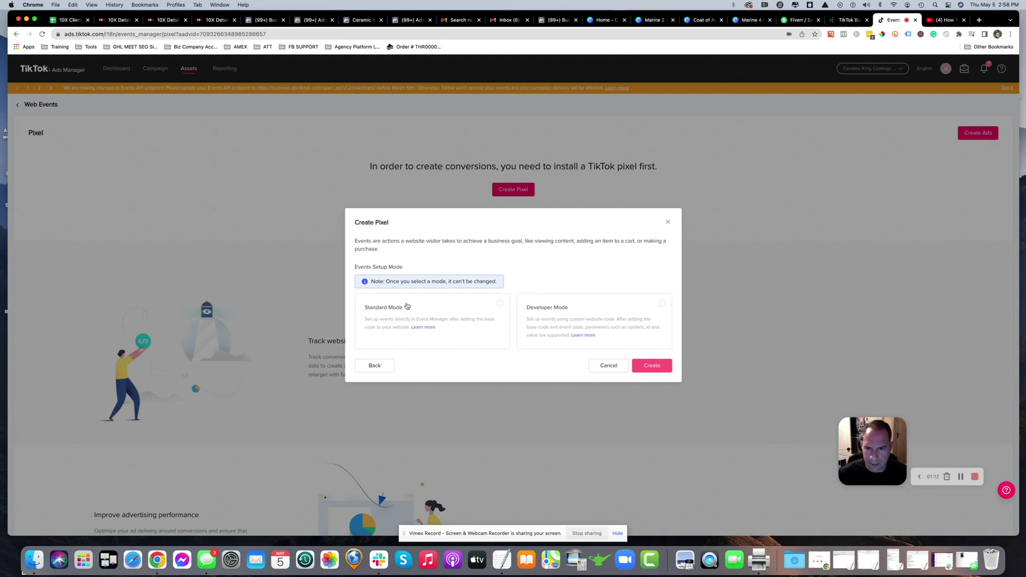
{"action": "left_click", "coordinate": [414, 310]}
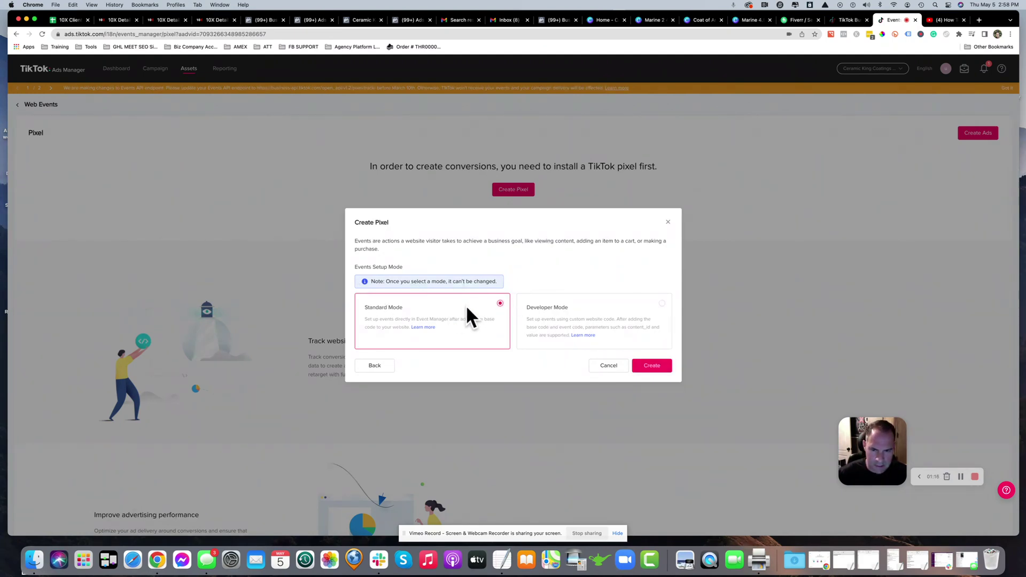
{"action": "left_click", "coordinate": [651, 368]}
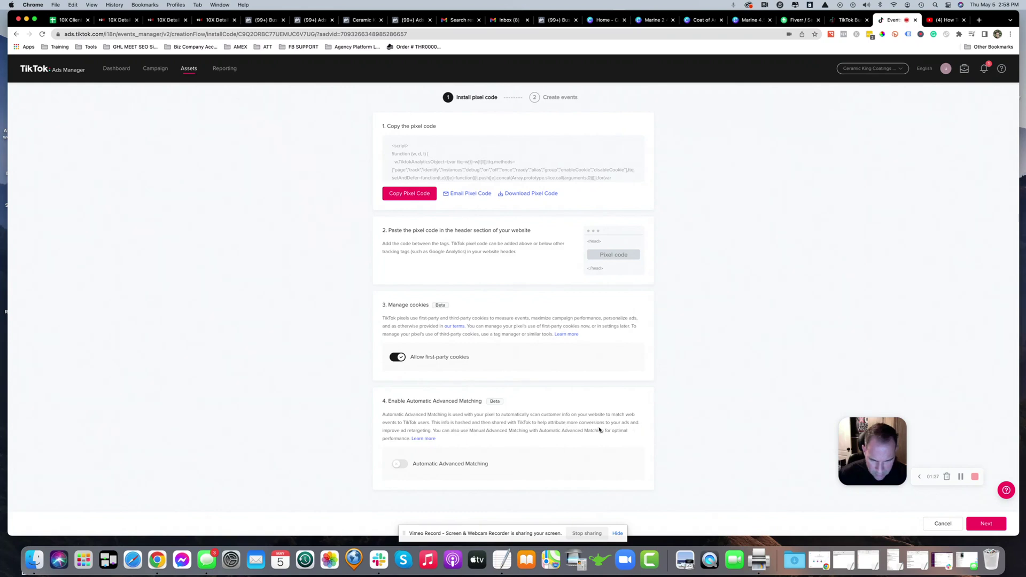
- Turn on Automatic Advanced Matching for email and phone, then copy the pixel code
{"action": "left_click", "coordinate": [398, 464]}
{"action": "scroll", "coordinate": [342, 435], "scroll_direction": "down", "scroll_amount": 2}
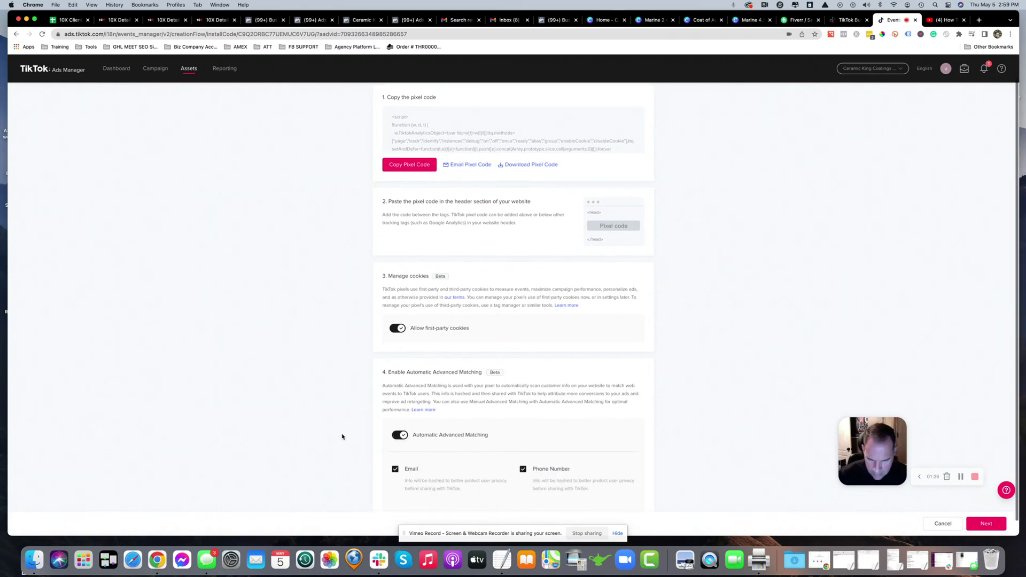
{"action": "scroll", "coordinate": [415, 391], "scroll_direction": "up", "scroll_amount": 2}
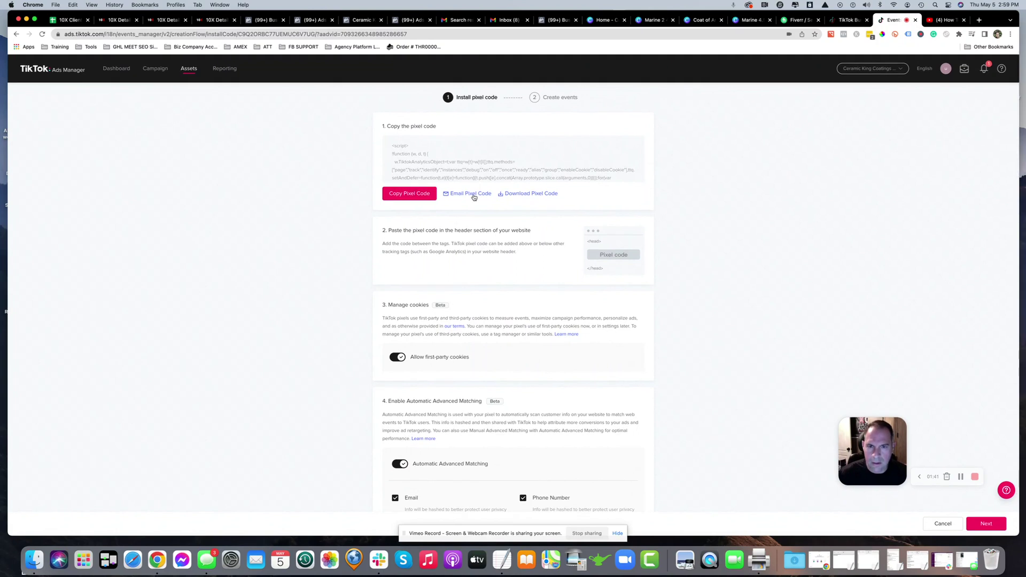
{"action": "scroll", "coordinate": [464, 160], "scroll_direction": "down", "scroll_amount": 2}
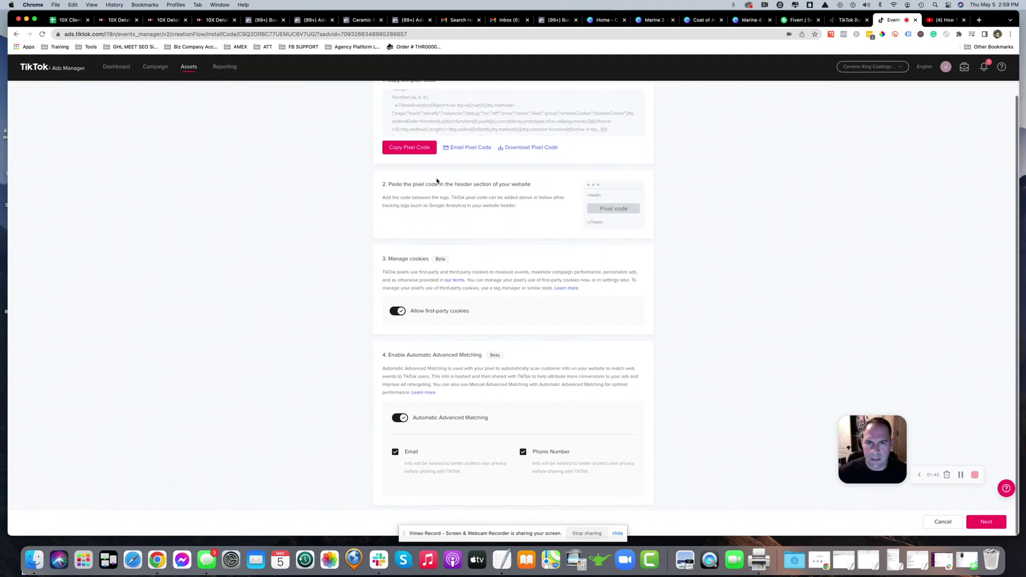
{"action": "scroll", "coordinate": [499, 172], "scroll_direction": "up", "scroll_amount": 2}
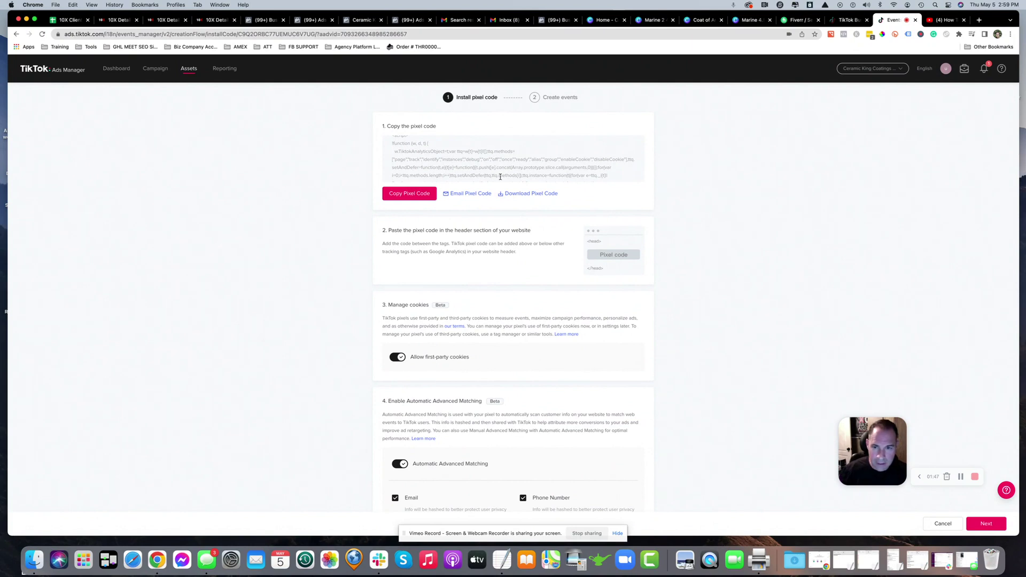
{"action": "left_click", "coordinate": [409, 194]}
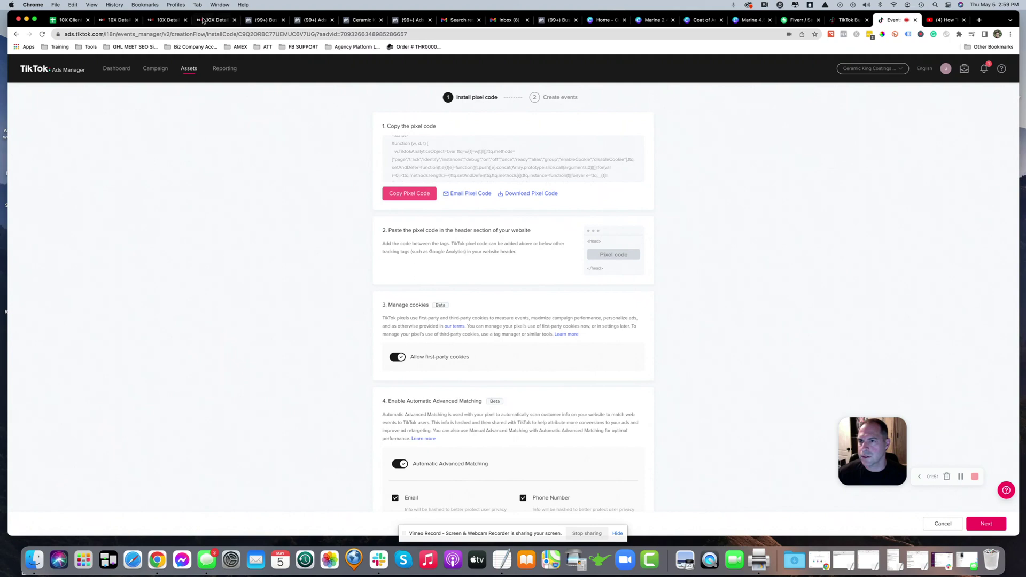
{"action": "left_click", "coordinate": [204, 20]}
- Paste the pixel script into the Claim Ceramic Coating TIKTOK funnel's head tracking code and save
{"action": "left_click", "coordinate": [165, 20]}
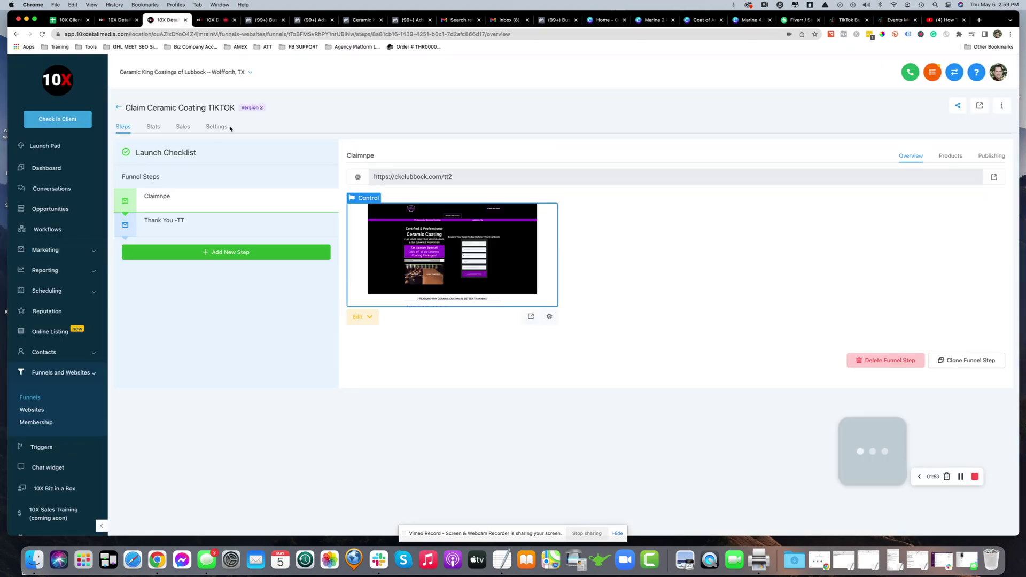
{"action": "left_click", "coordinate": [217, 126]}
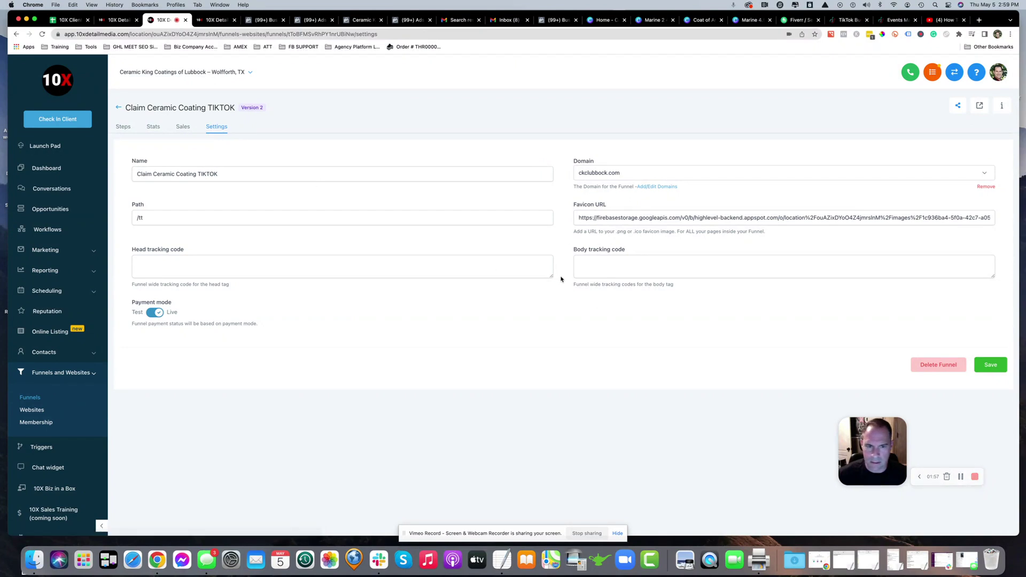
{"action": "left_click_drag", "start_coordinate": [551, 276], "coordinate": [552, 420]}
{"action": "left_click", "coordinate": [175, 266]}
{"action": "key", "text": "super+v"}
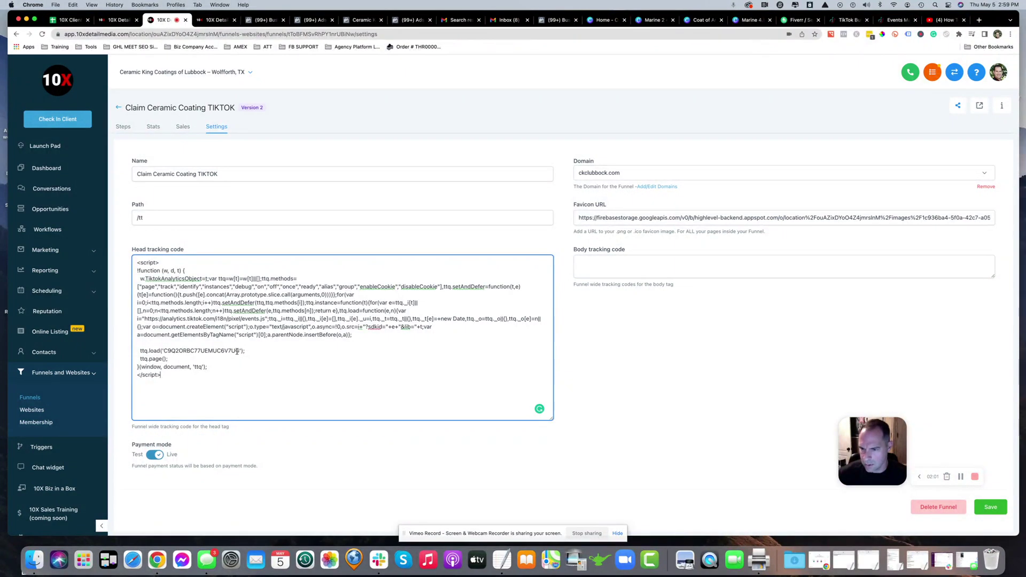
{"action": "left_click_drag", "start_coordinate": [240, 351], "coordinate": [222, 351]}
{"action": "left_click", "coordinate": [790, 429]}
{"action": "left_click", "coordinate": [991, 507]}
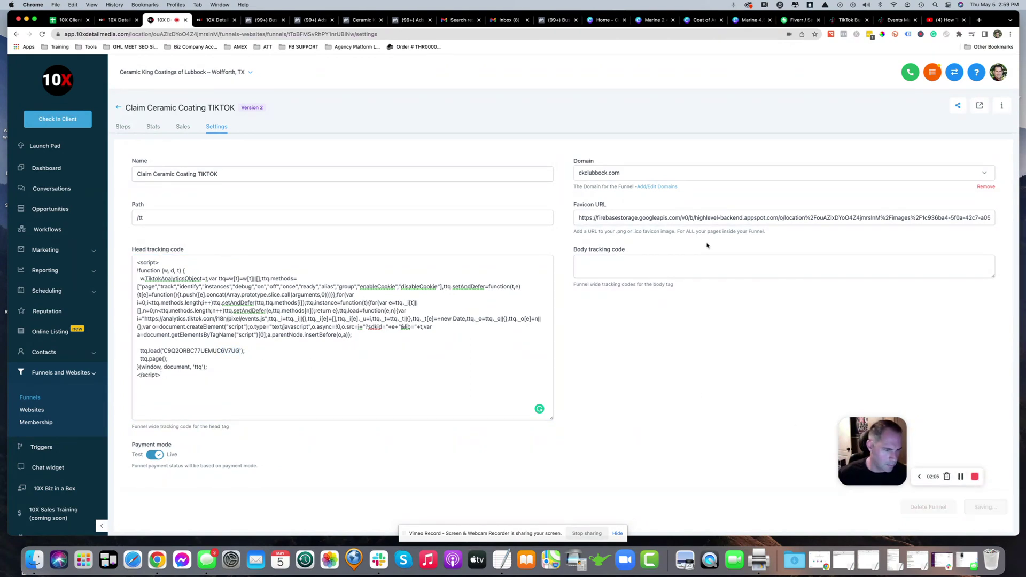
{"action": "left_click", "coordinate": [894, 19]}
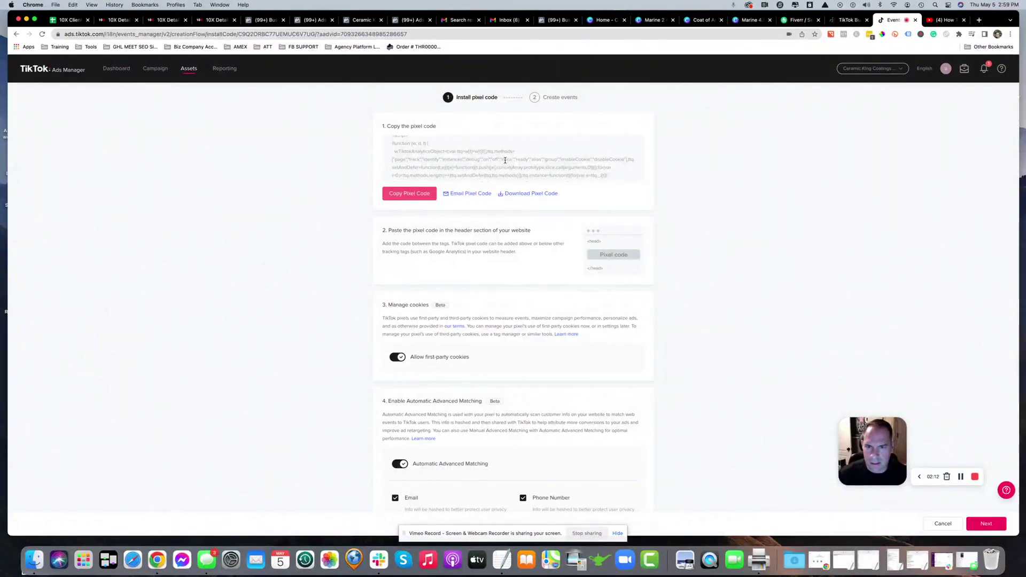
- Advance to the Create events step and add a blank URL Keywords event
{"action": "scroll", "coordinate": [504, 162], "scroll_direction": "down", "scroll_amount": 5}
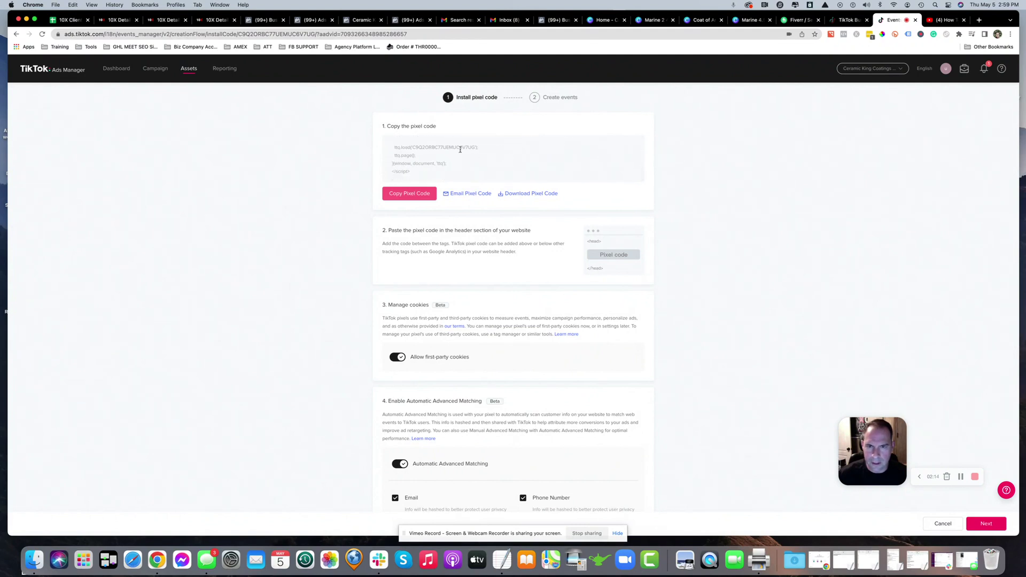
{"action": "scroll", "coordinate": [485, 196], "scroll_direction": "down", "scroll_amount": 2}
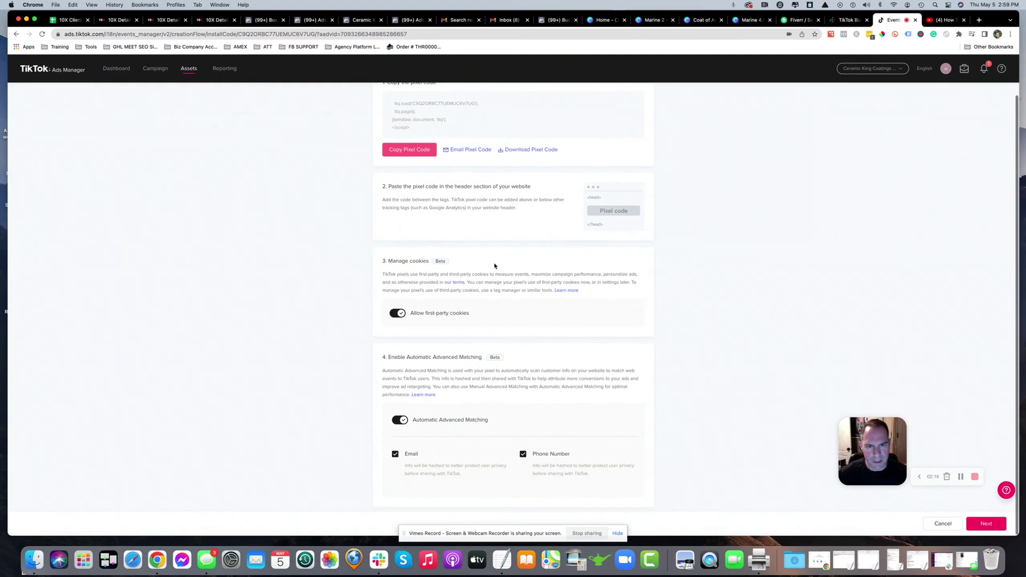
{"action": "left_click", "coordinate": [986, 523]}
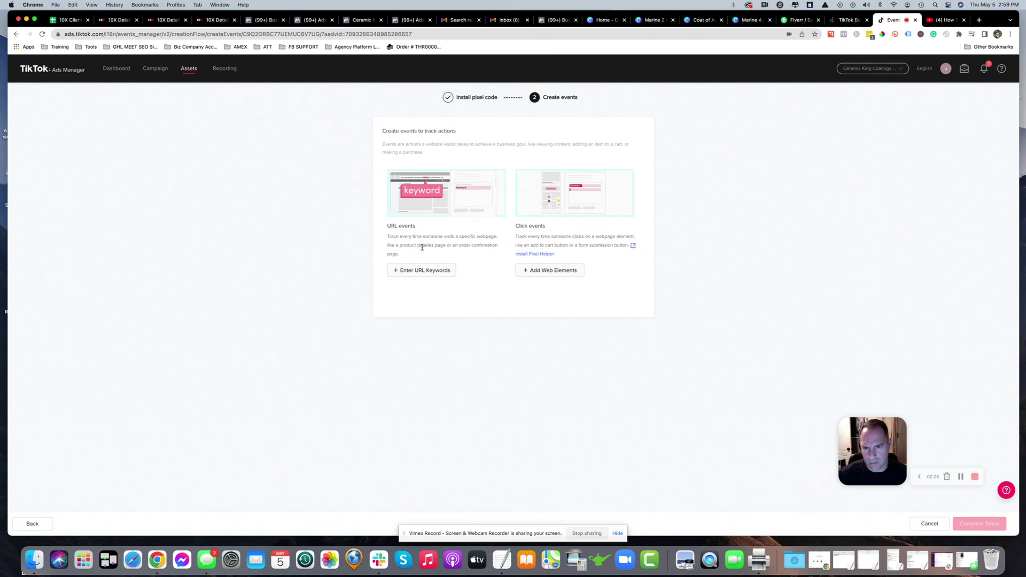
{"action": "left_click", "coordinate": [426, 270]}
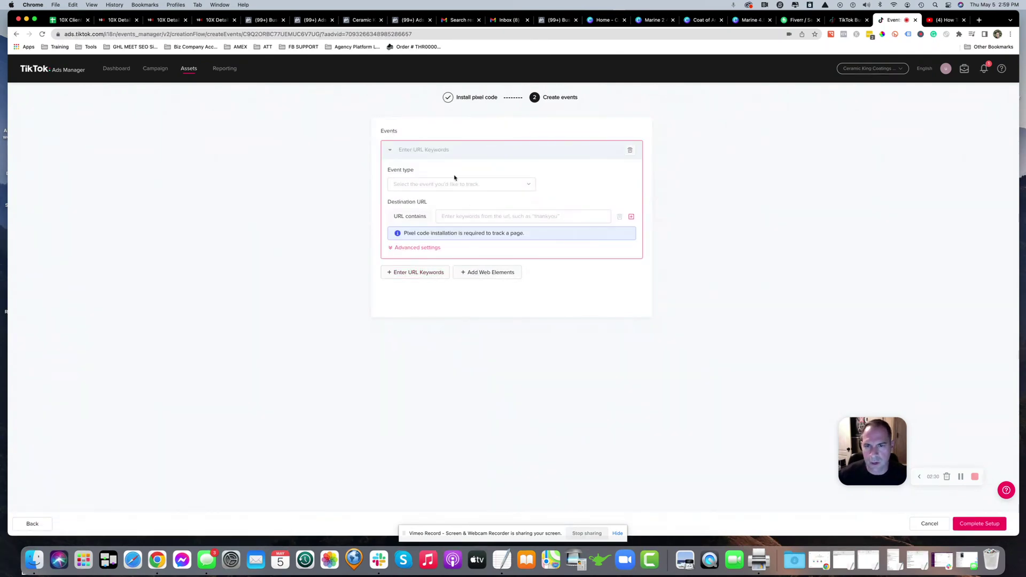
- Set the first event type to View Content and copy the Claimnpe step's page URL
{"action": "left_click", "coordinate": [431, 186]}
{"action": "scroll", "coordinate": [430, 224], "scroll_direction": "down", "scroll_amount": 5}
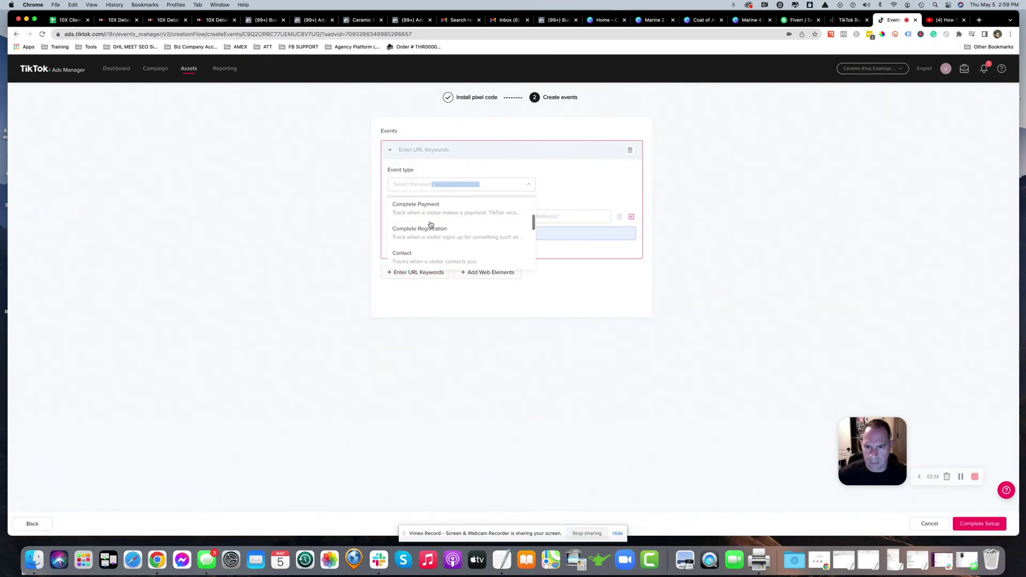
{"action": "left_click", "coordinate": [423, 255]}
{"action": "left_click", "coordinate": [459, 213]}
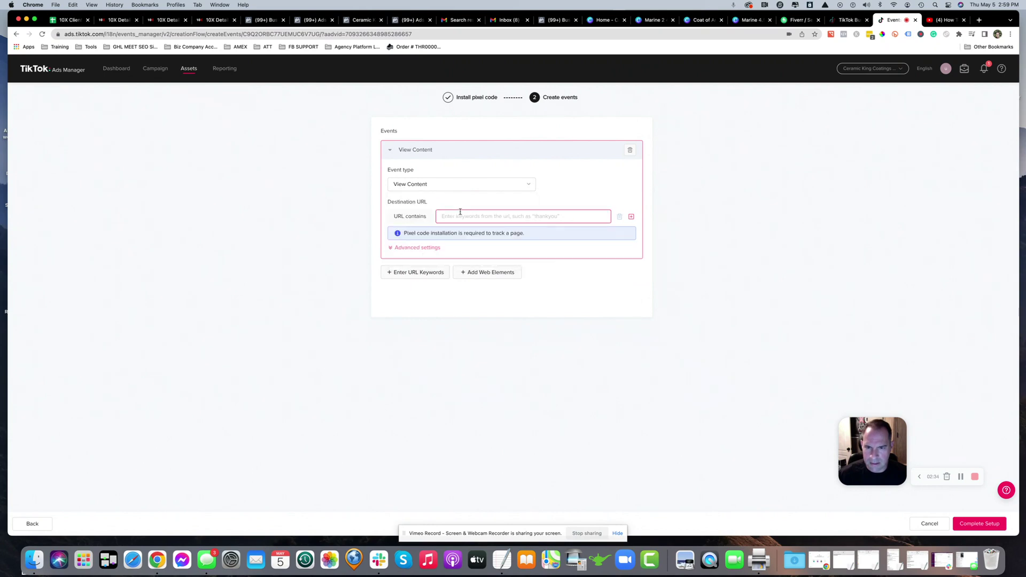
{"action": "left_click", "coordinate": [208, 21]}
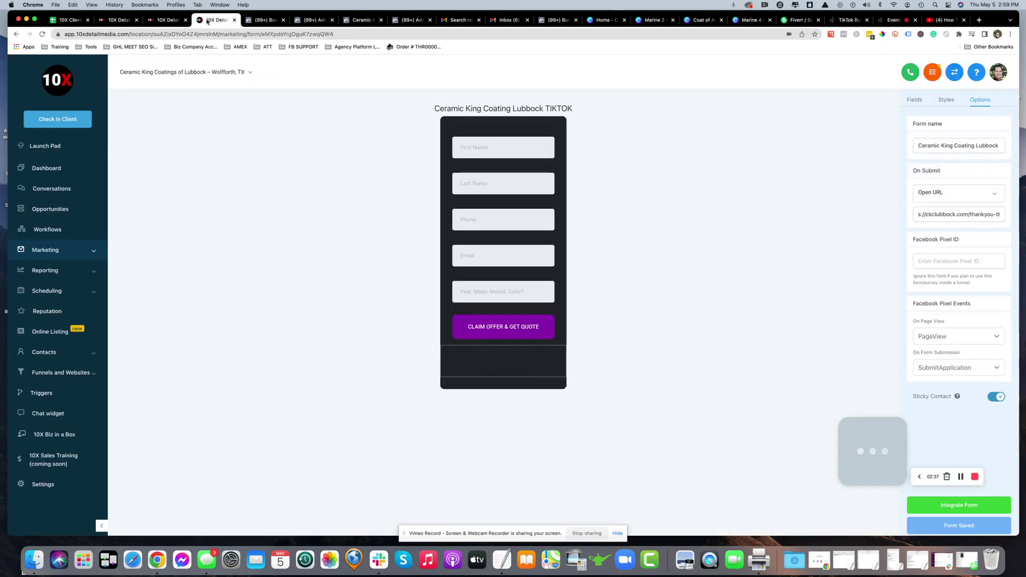
{"action": "left_click", "coordinate": [167, 20]}
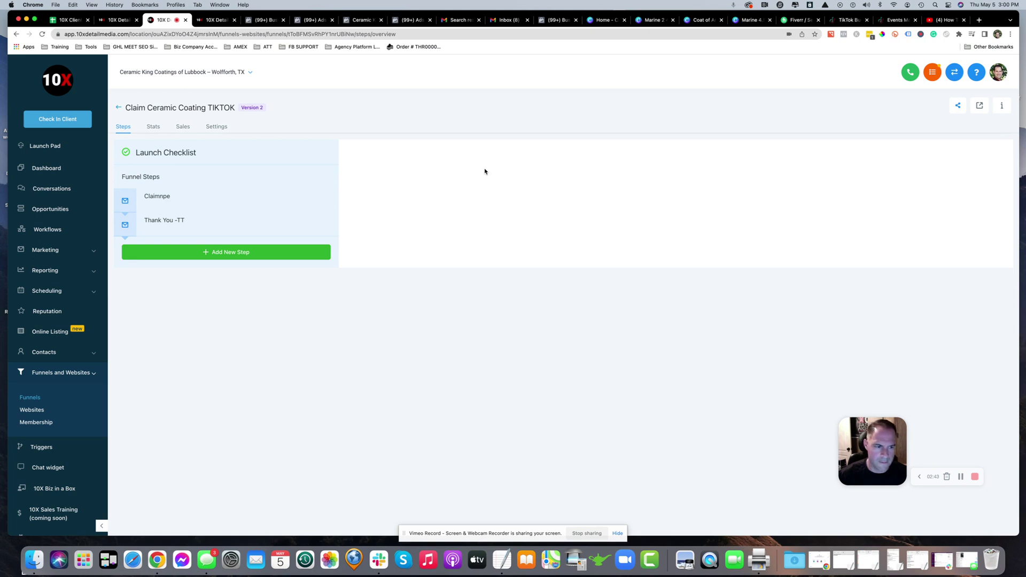
{"action": "left_click", "coordinate": [214, 199]}
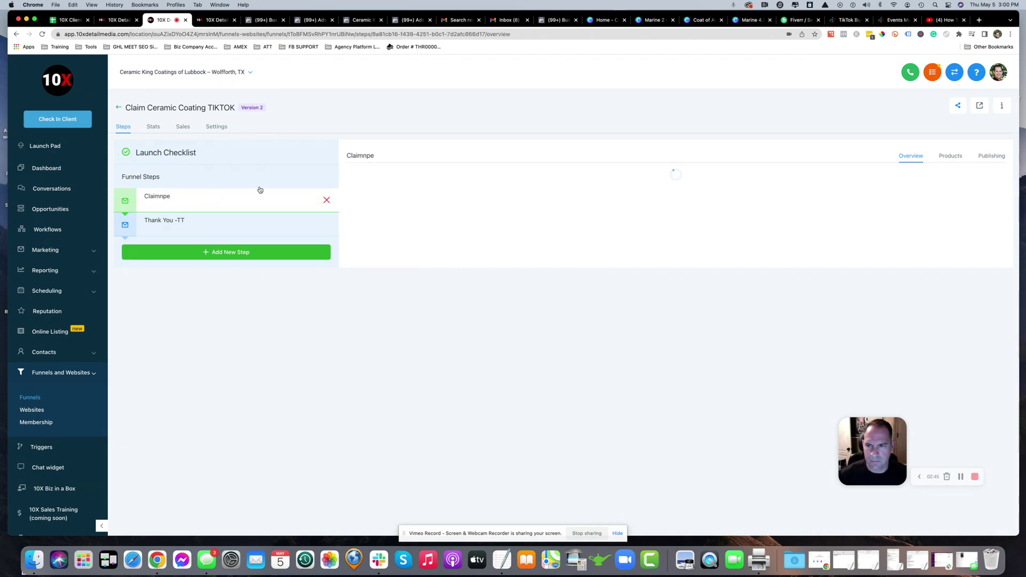
{"action": "triple_click", "coordinate": [489, 177]}
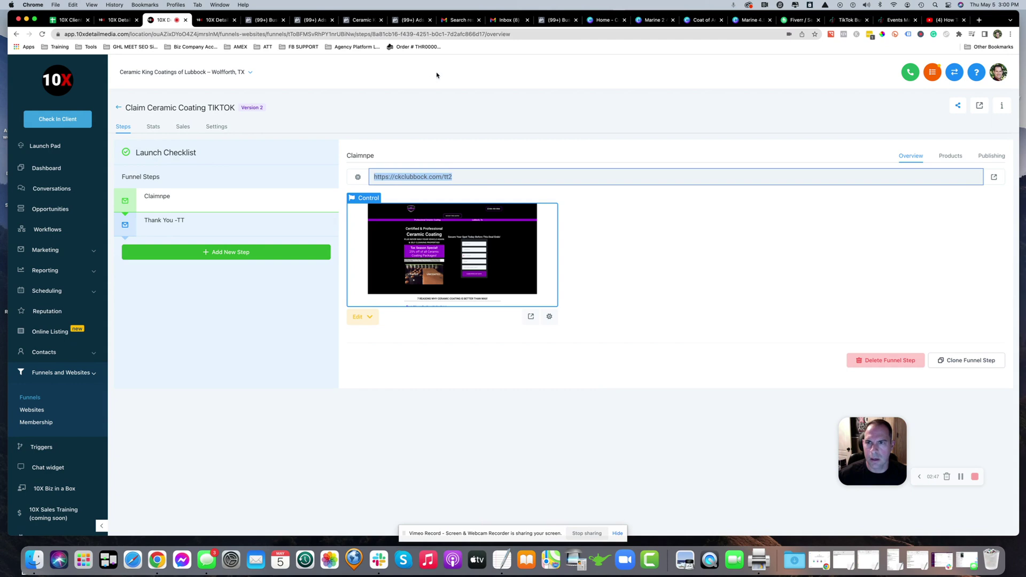
- Enter ckclubbock.com/tt2 as the View Content event's URL-contains keyword
{"action": "left_click", "coordinate": [897, 21]}
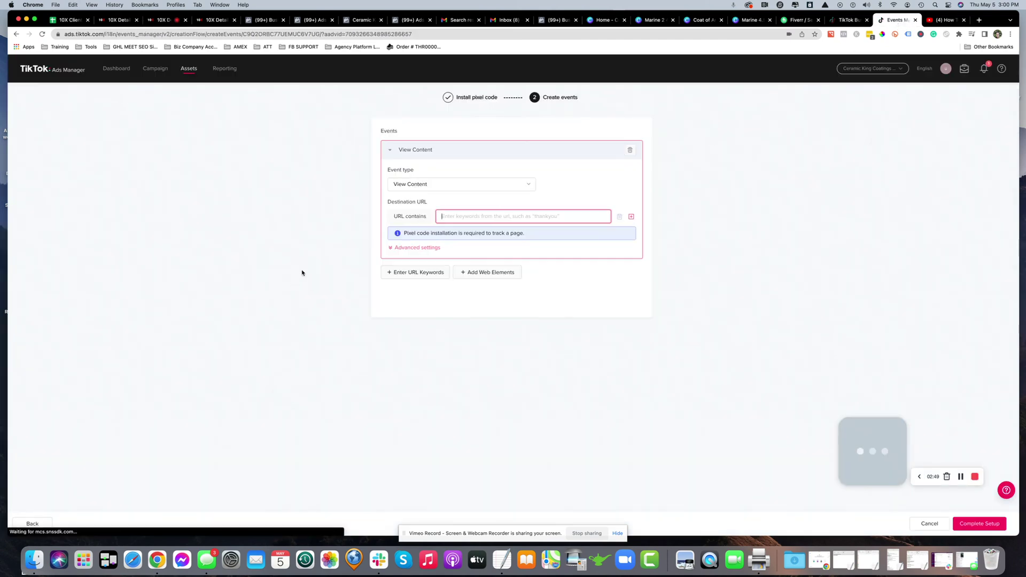
{"action": "left_click", "coordinate": [465, 217]}
{"action": "key", "text": "super+v"}
{"action": "left_click", "coordinate": [299, 211]}
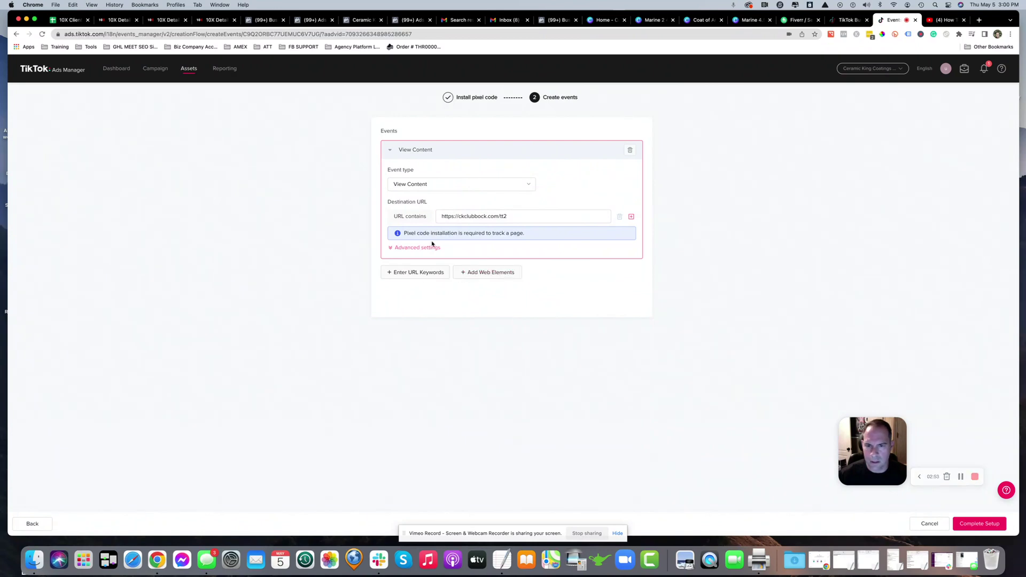
{"action": "left_click", "coordinate": [413, 249]}
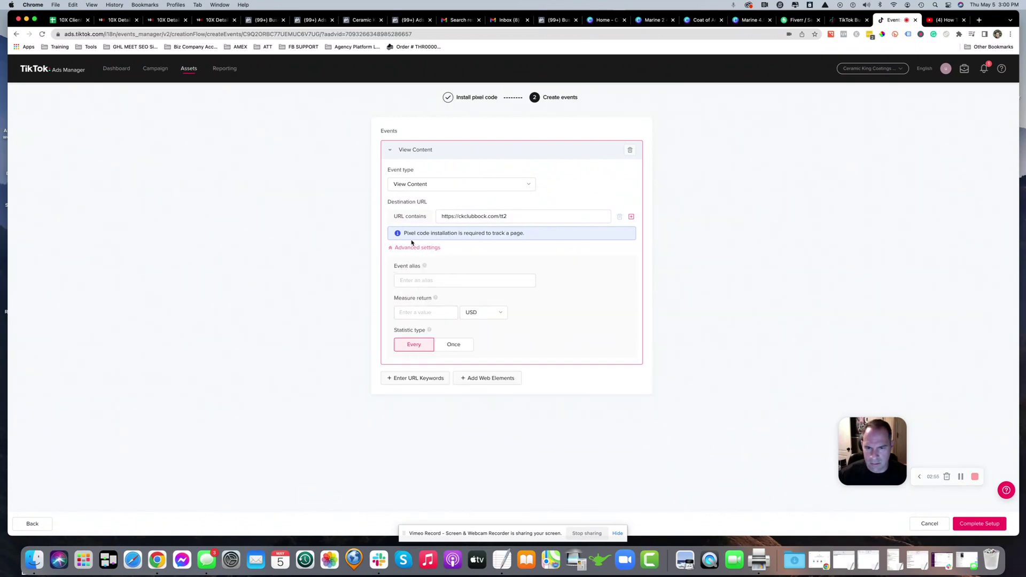
{"action": "left_click", "coordinate": [414, 247]}
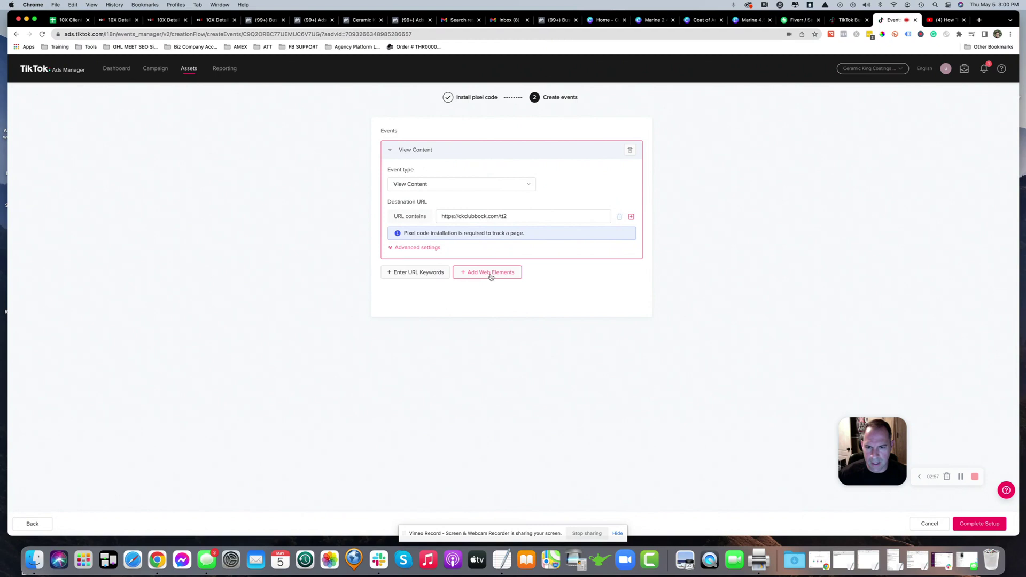
- Add a second URL-keyword event of type Subscribe and copy the Thank You -TT step URL
{"action": "left_click", "coordinate": [409, 273]}
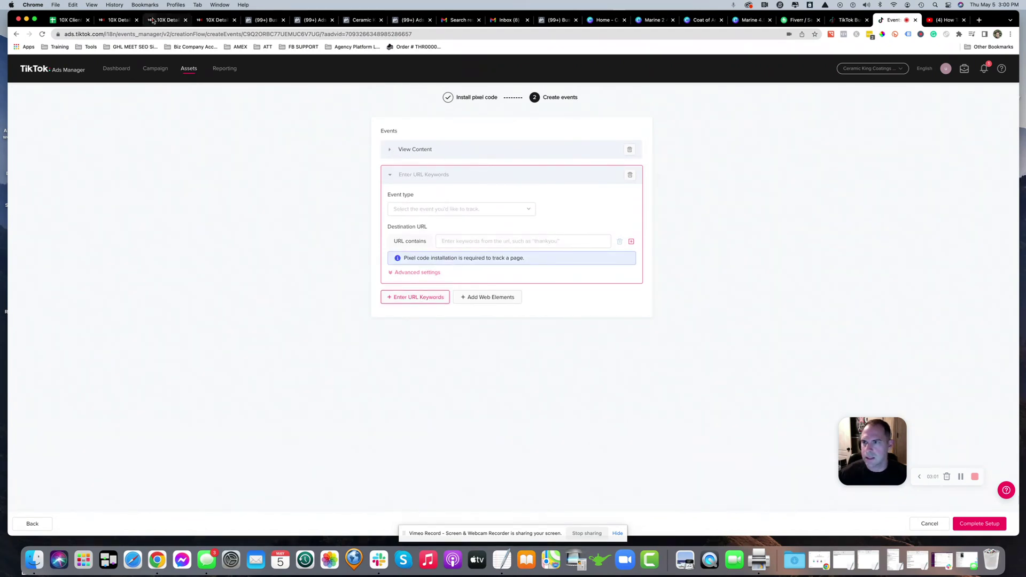
{"action": "left_click", "coordinate": [161, 20]}
{"action": "left_click", "coordinate": [197, 225]}
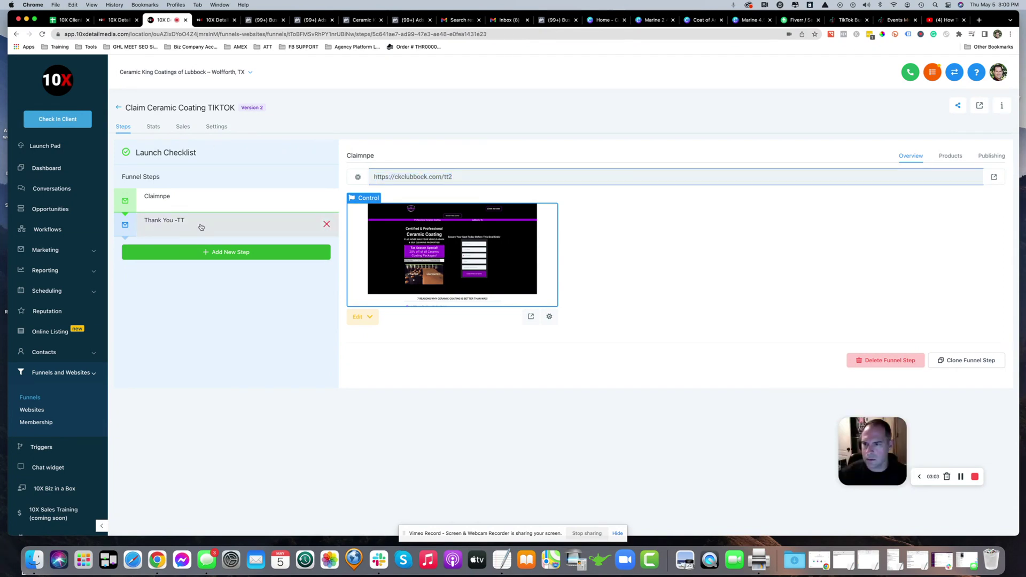
{"action": "triple_click", "coordinate": [481, 178]}
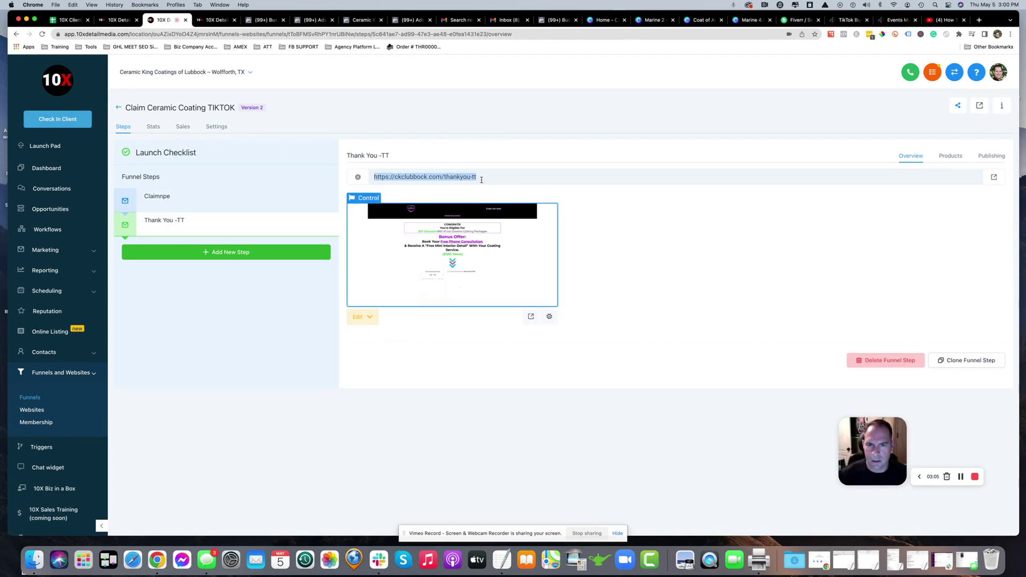
{"action": "left_click", "coordinate": [887, 25]}
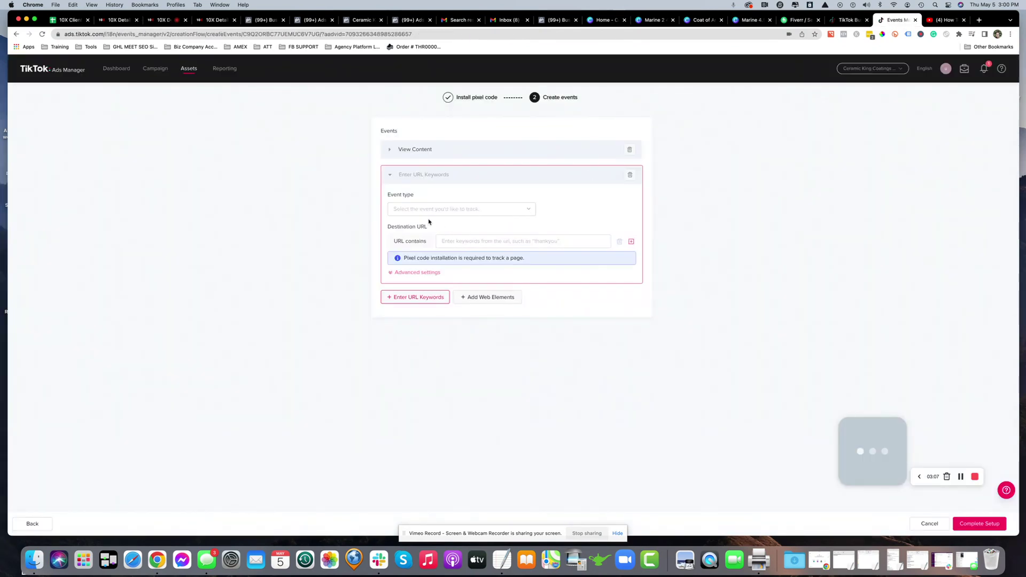
{"action": "left_click", "coordinate": [411, 211]}
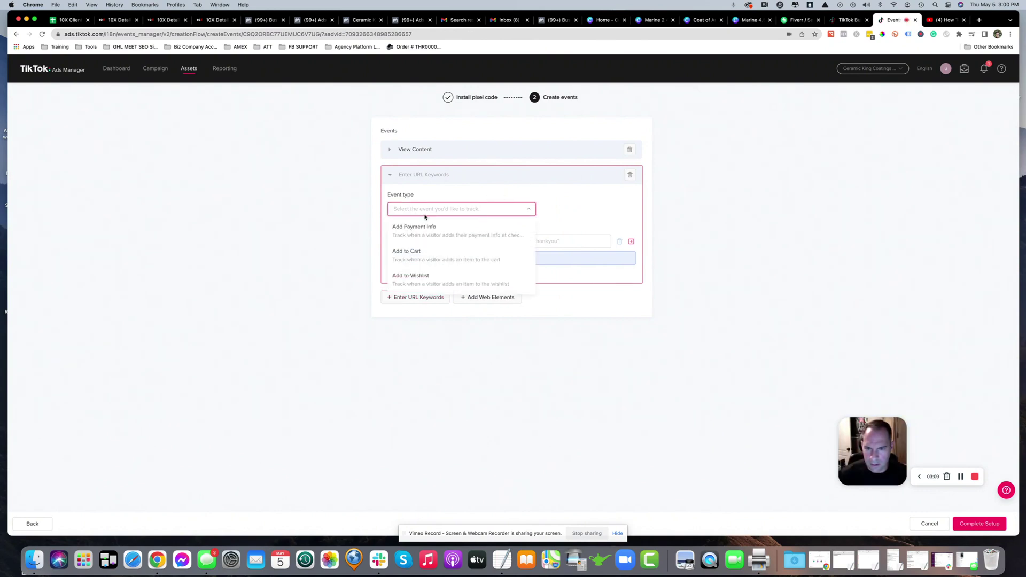
{"action": "scroll", "coordinate": [423, 238], "scroll_direction": "down", "scroll_amount": 3}
{"action": "scroll", "coordinate": [423, 238], "scroll_direction": "down", "scroll_amount": 5}
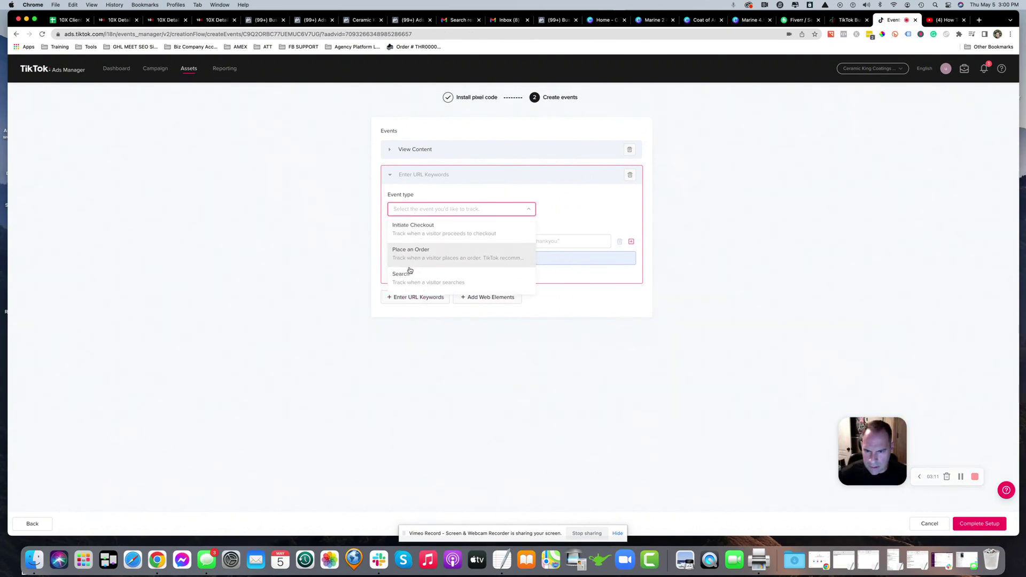
{"action": "left_click", "coordinate": [425, 277]}
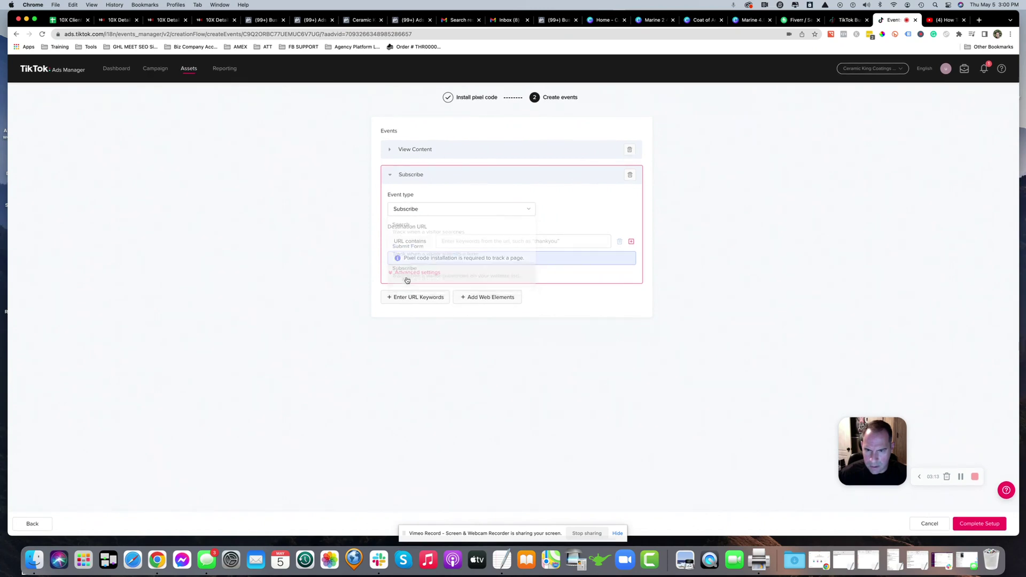
- Enter ckclubbock.com/thankyou-tt as the Subscribe event's URL keyword and complete setup
{"action": "left_click", "coordinate": [426, 208]}
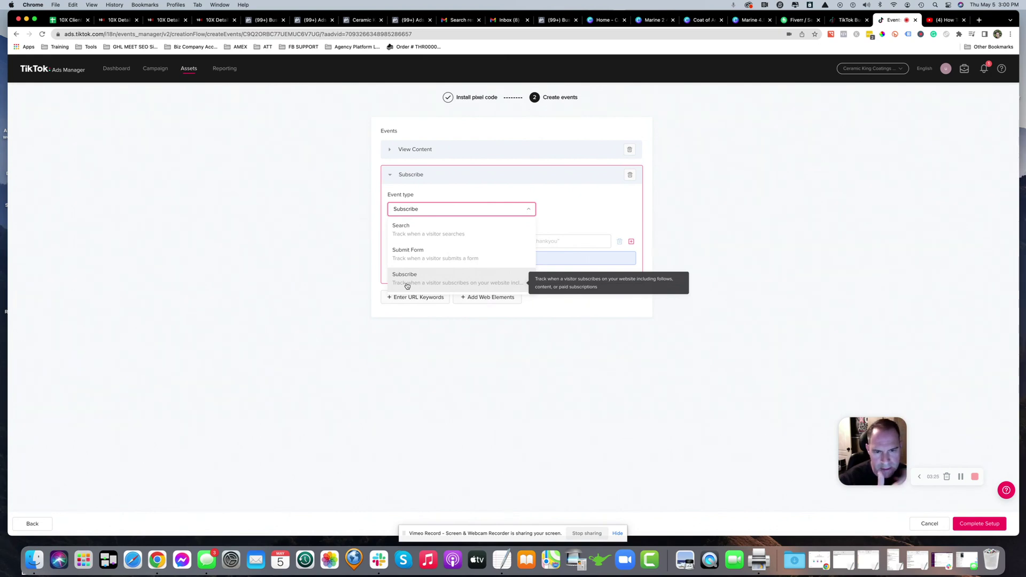
{"action": "scroll", "coordinate": [409, 253], "scroll_direction": "down", "scroll_amount": 5}
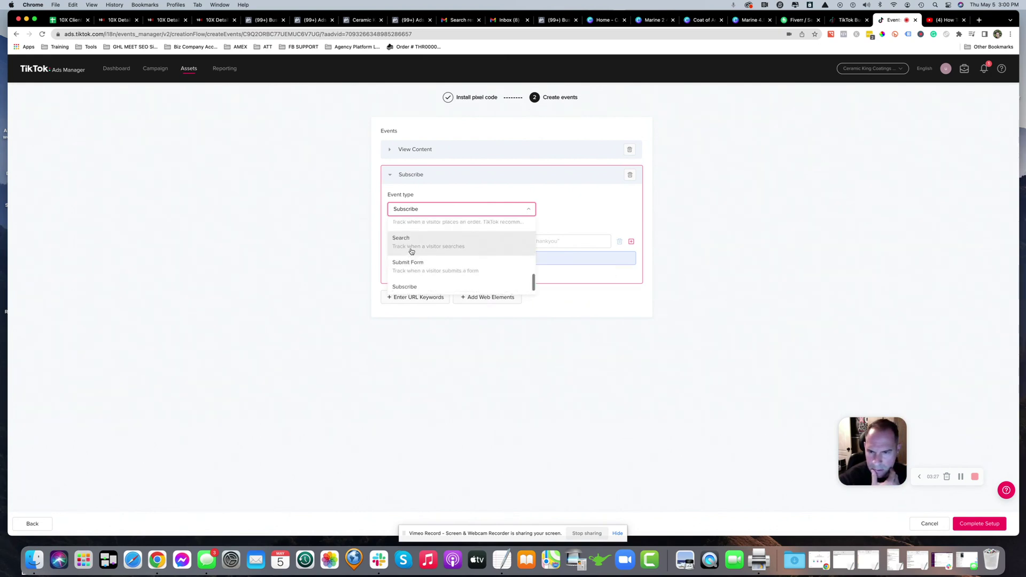
{"action": "scroll", "coordinate": [409, 253], "scroll_direction": "up", "scroll_amount": 4}
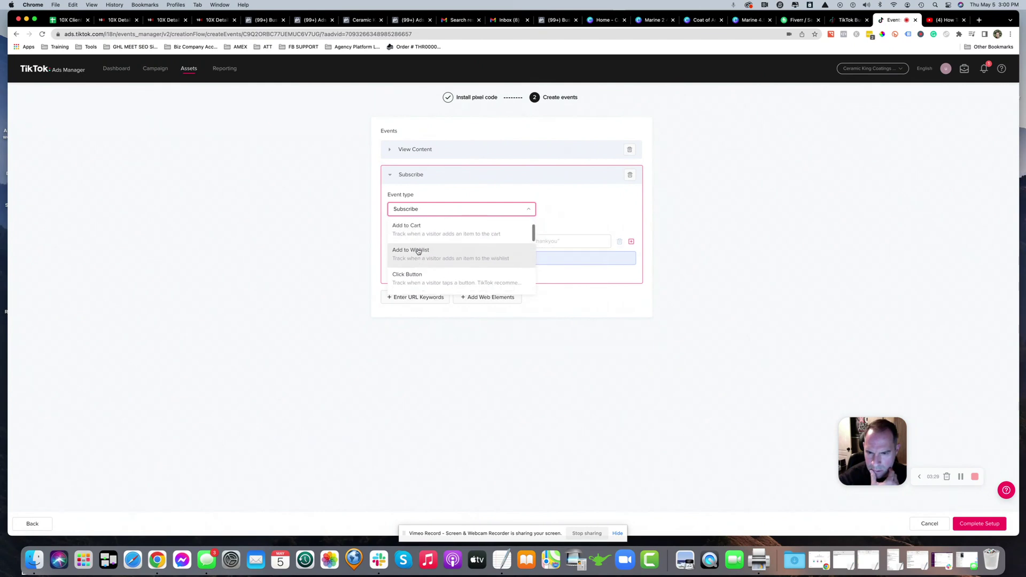
{"action": "scroll", "coordinate": [419, 252], "scroll_direction": "down", "scroll_amount": 3}
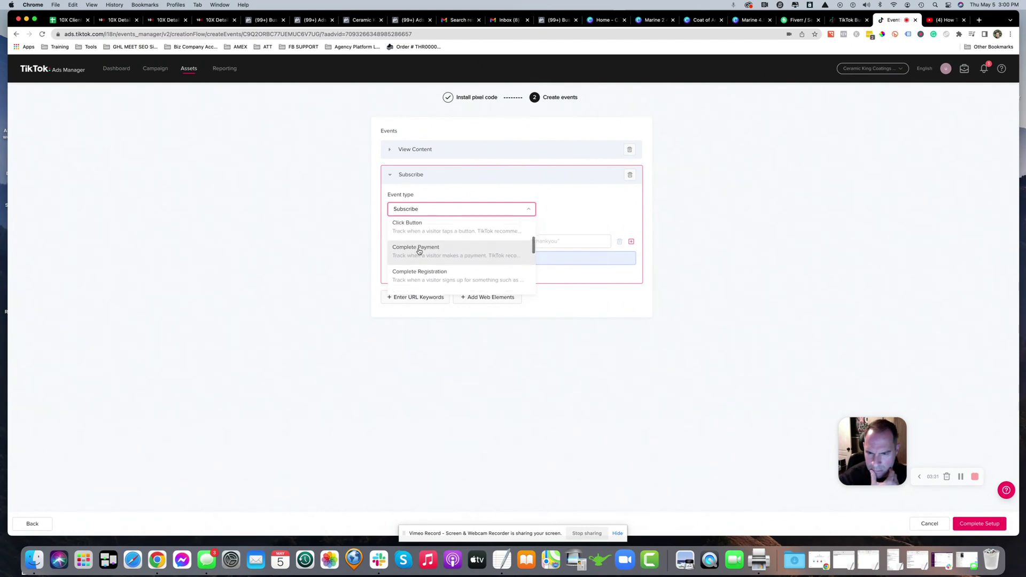
{"action": "scroll", "coordinate": [419, 251], "scroll_direction": "down", "scroll_amount": 1}
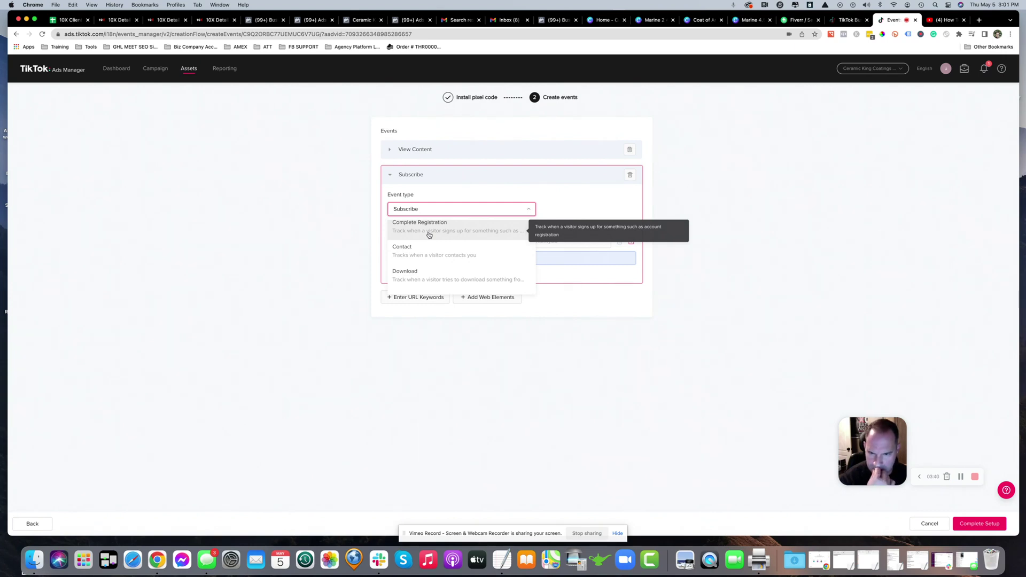
{"action": "scroll", "coordinate": [429, 235], "scroll_direction": "down", "scroll_amount": 3}
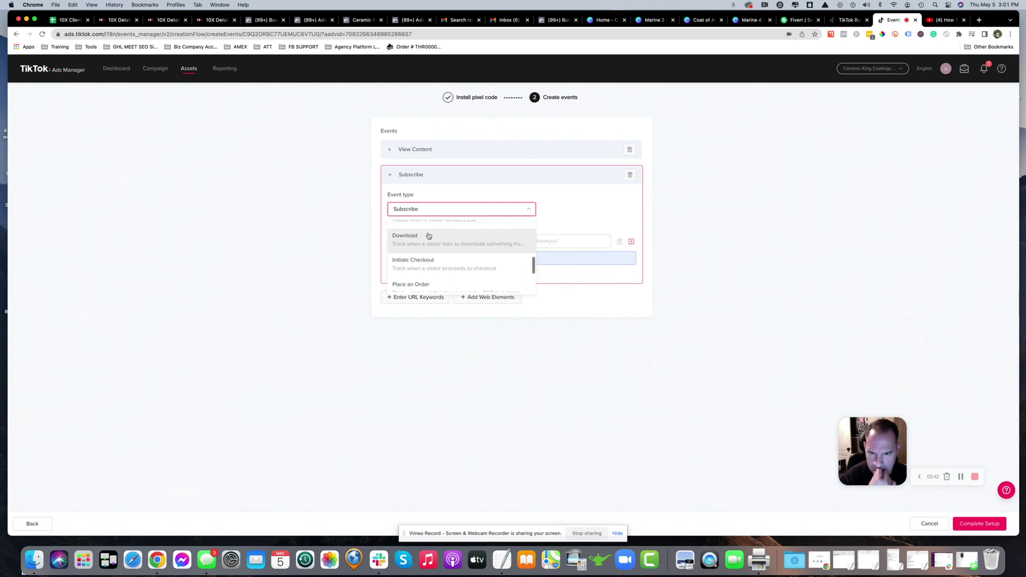
{"action": "scroll", "coordinate": [429, 236], "scroll_direction": "down", "scroll_amount": 3}
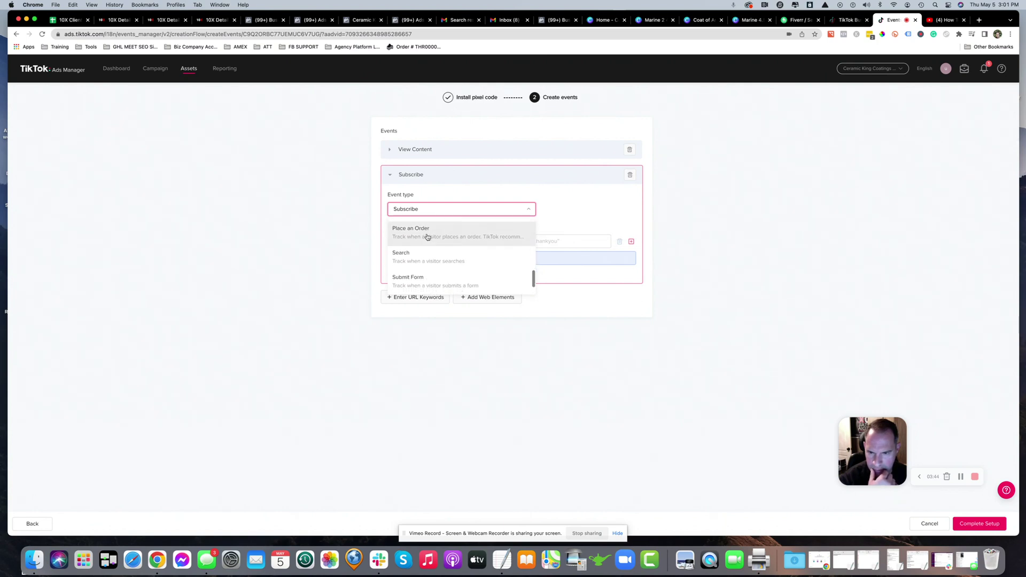
{"action": "scroll", "coordinate": [428, 236], "scroll_direction": "down", "scroll_amount": 1}
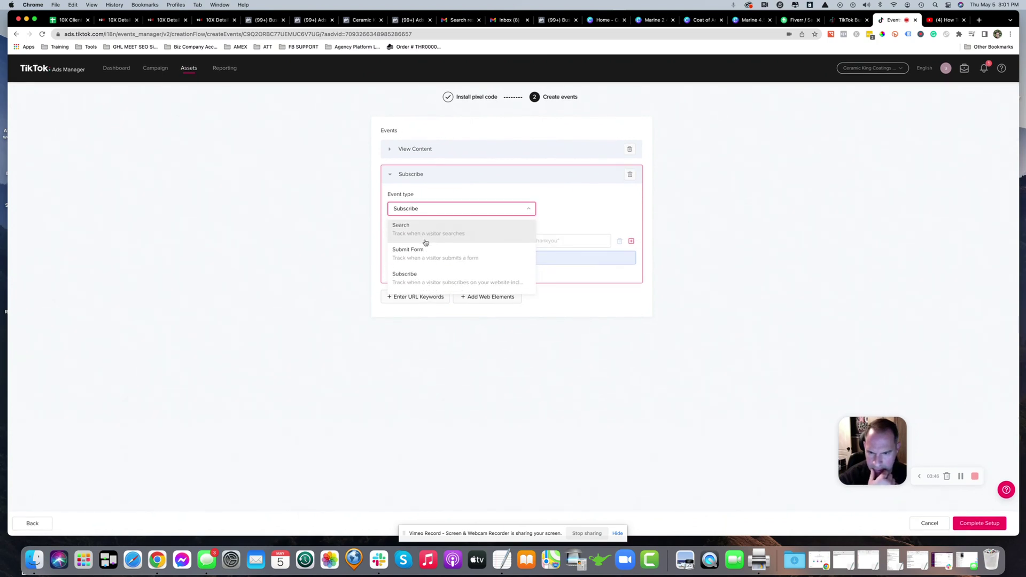
{"action": "left_click", "coordinate": [445, 277]}
{"action": "left_click", "coordinate": [468, 240]}
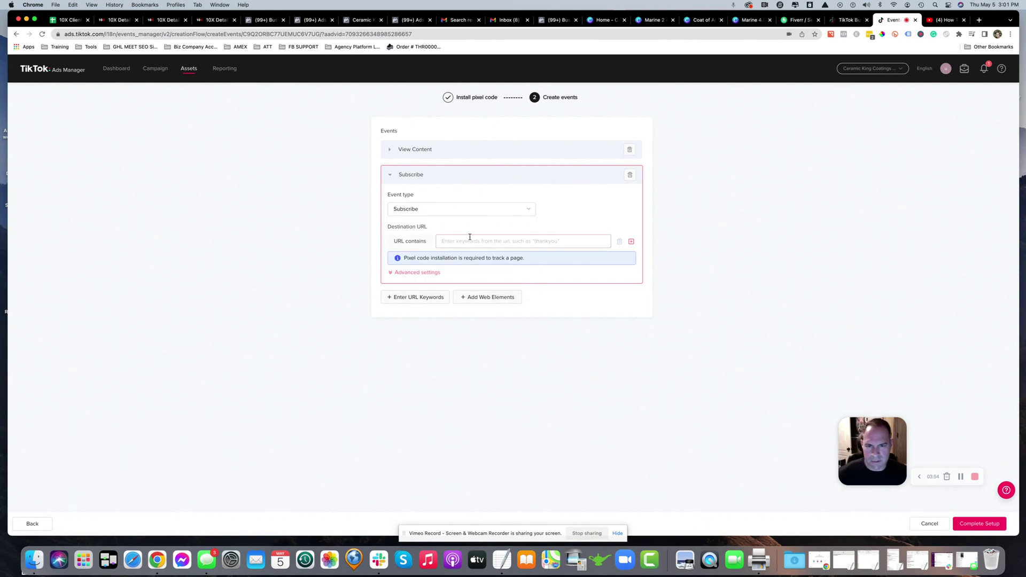
{"action": "type", "text": "https://ckoubbock.com/thankyou-tt"}
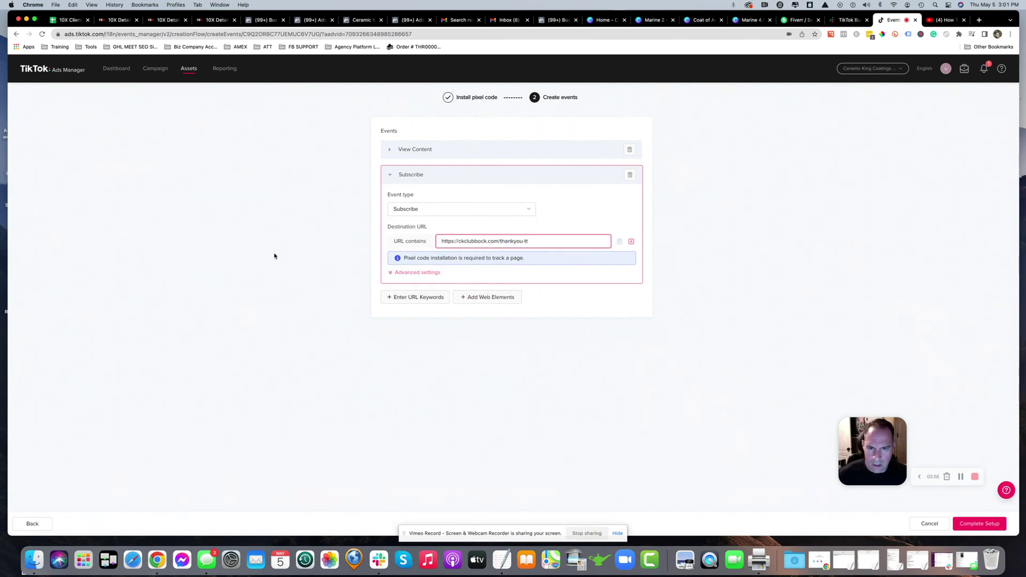
{"action": "left_click", "coordinate": [275, 256]}
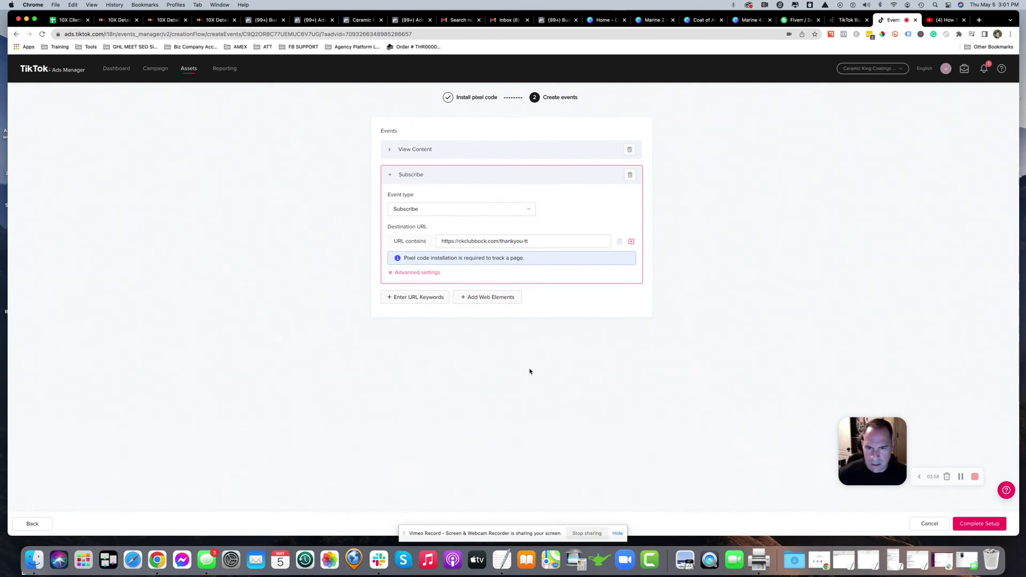
{"action": "left_click", "coordinate": [968, 526]}
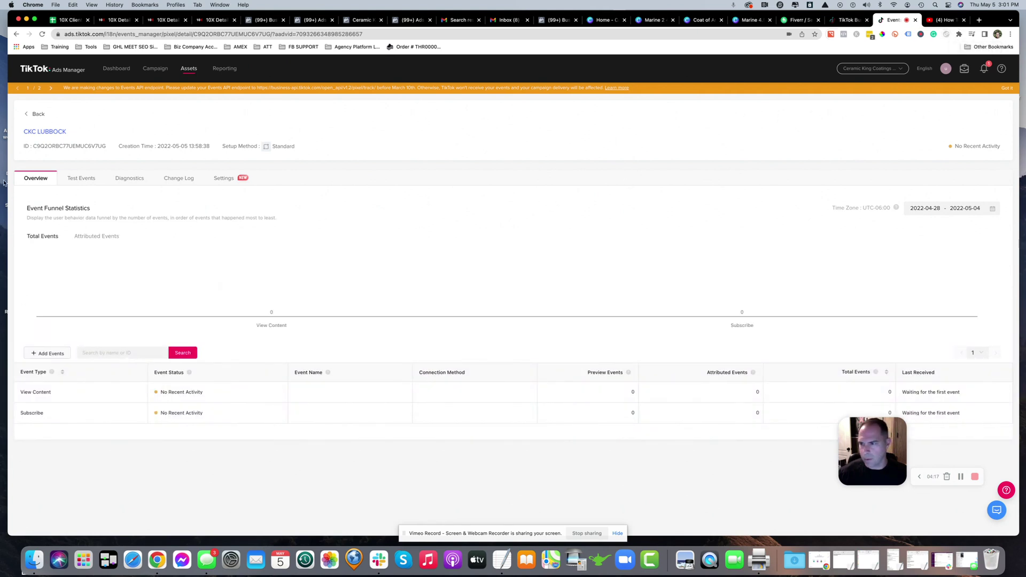
- Browse the CKC LUBBOCK pixel's Test Events, Diagnostics, Settings and Change Log tabs
{"action": "left_click", "coordinate": [80, 178]}
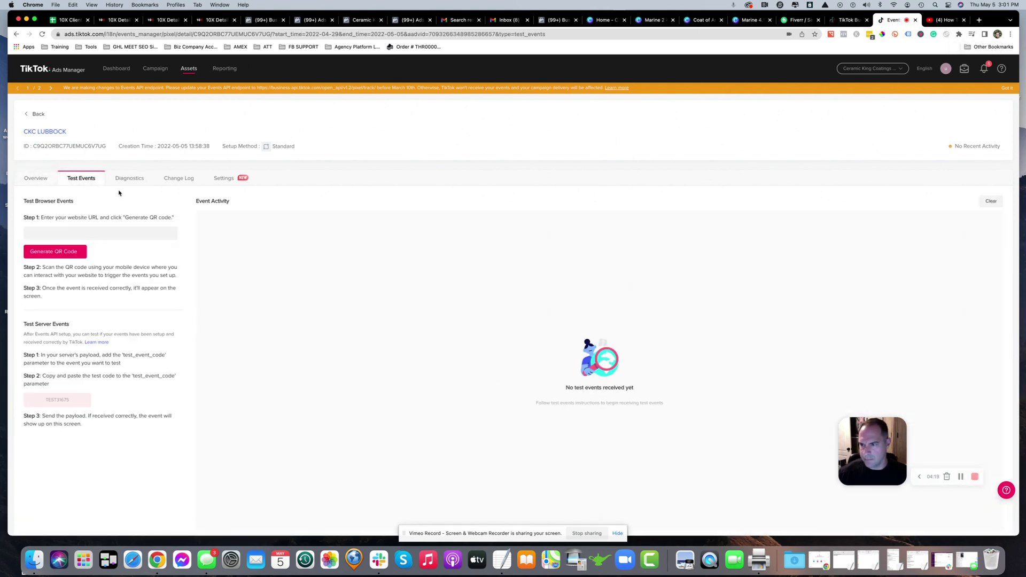
{"action": "left_click", "coordinate": [130, 177]}
{"action": "left_click", "coordinate": [221, 178]}
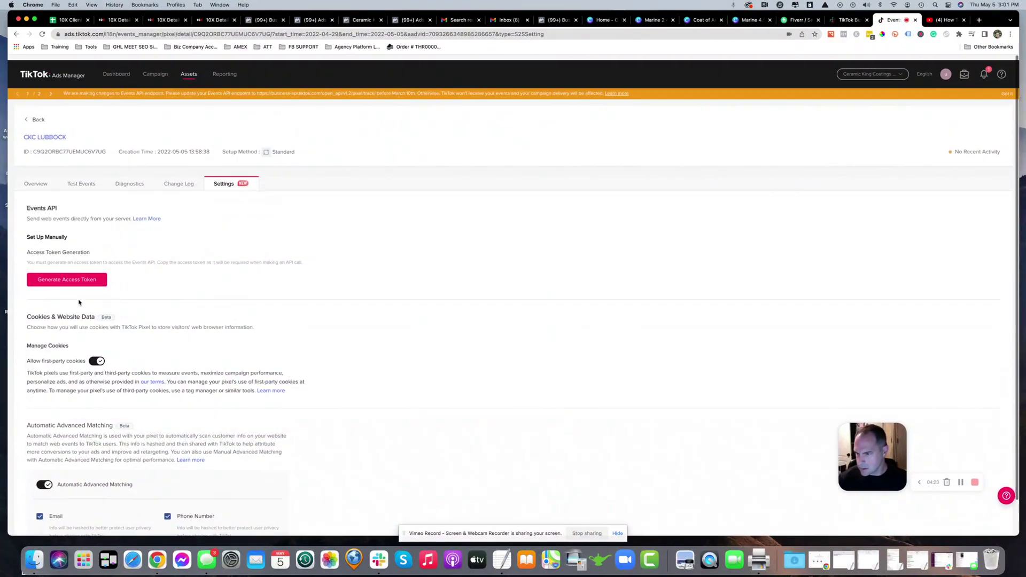
{"action": "left_click", "coordinate": [28, 180]}
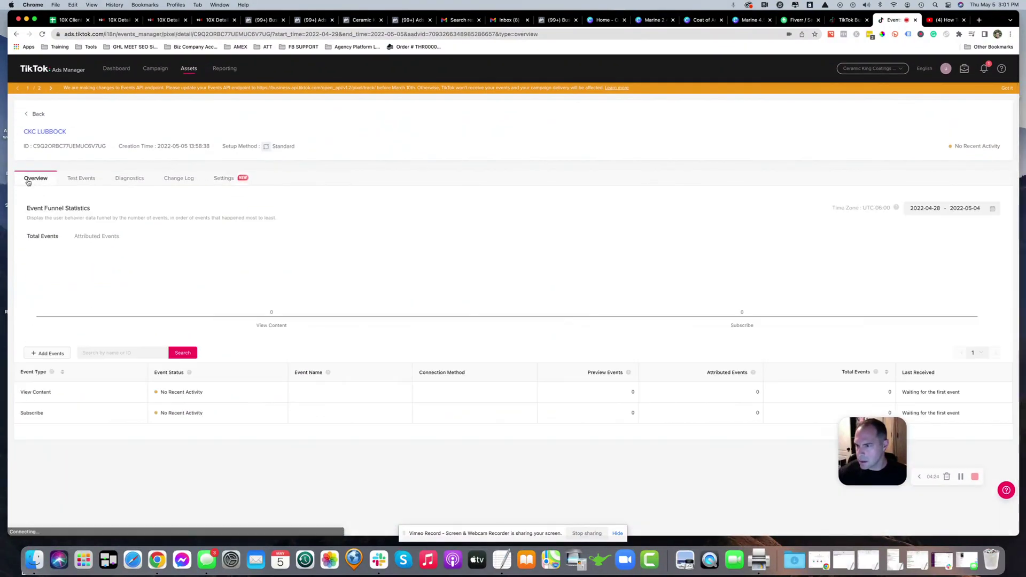
{"action": "left_click", "coordinate": [83, 182]}
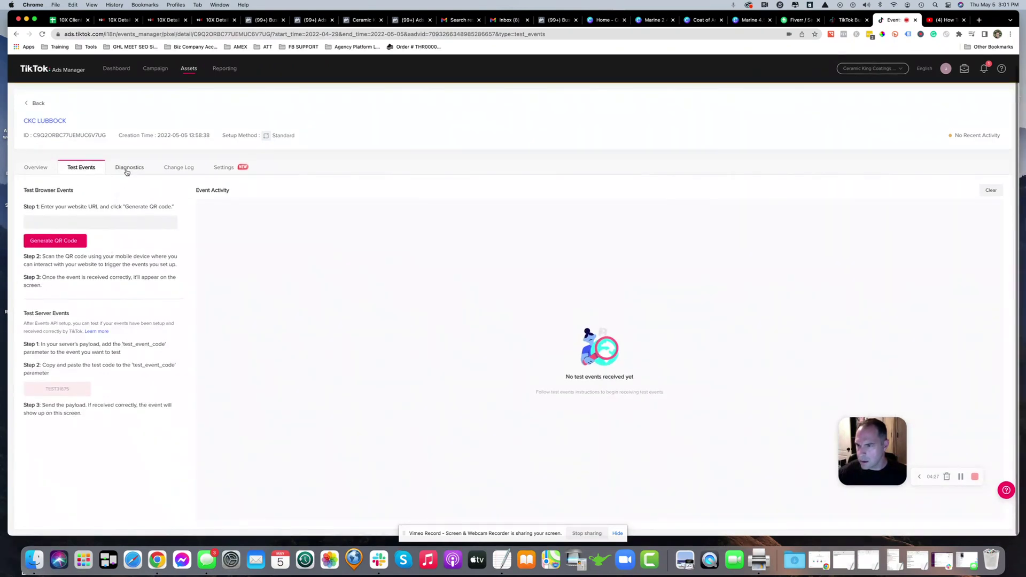
{"action": "left_click", "coordinate": [128, 167]}
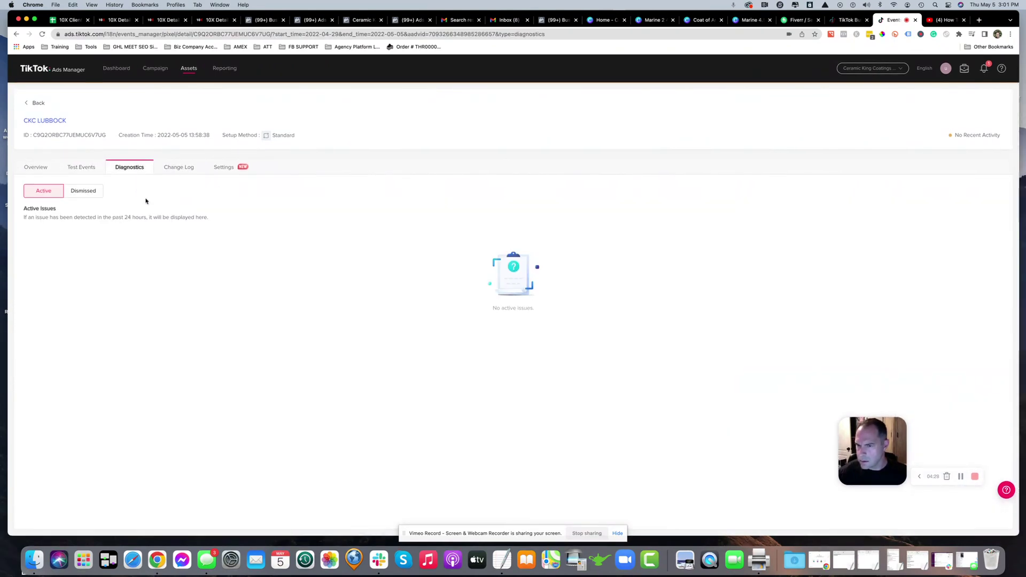
{"action": "left_click", "coordinate": [179, 168]}
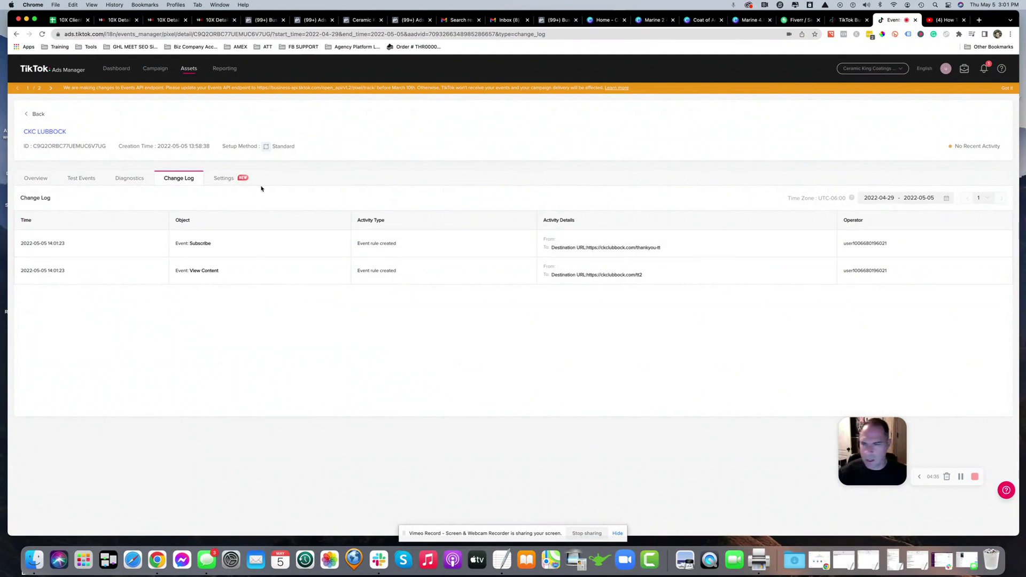
- Recheck Settings, Overview, Test Events and Diagnostics, then go back to the Web Events list
{"action": "left_click", "coordinate": [224, 179]}
{"action": "scroll", "coordinate": [128, 241], "scroll_direction": "down", "scroll_amount": 2}
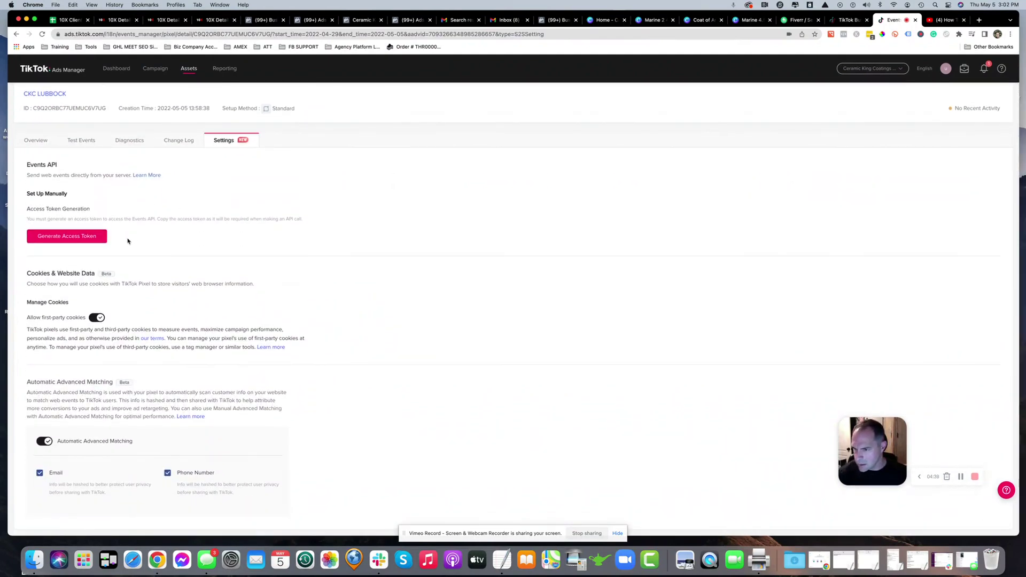
{"action": "scroll", "coordinate": [128, 240], "scroll_direction": "up", "scroll_amount": 2}
{"action": "left_click", "coordinate": [34, 179]}
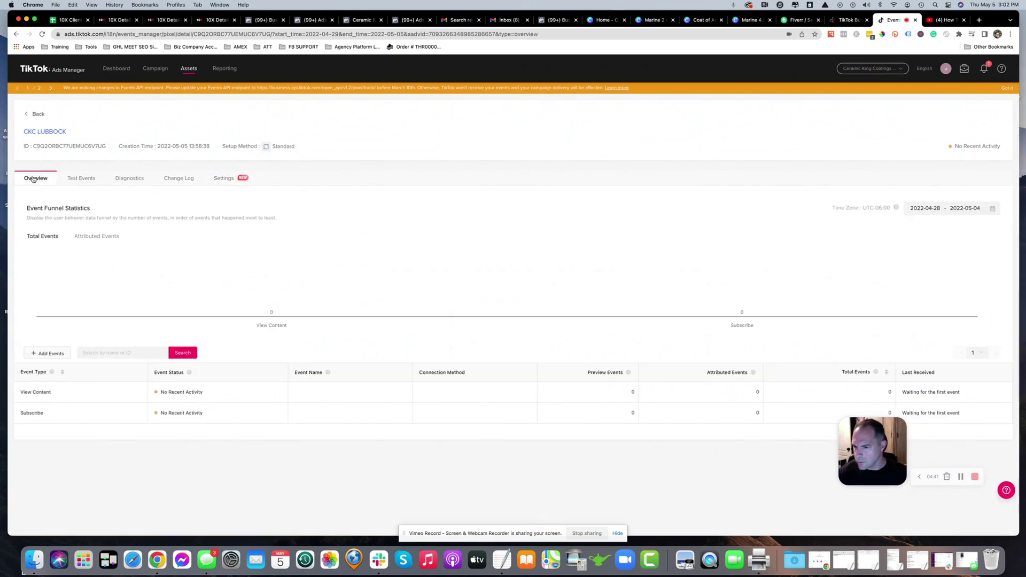
{"action": "left_click", "coordinate": [72, 180]}
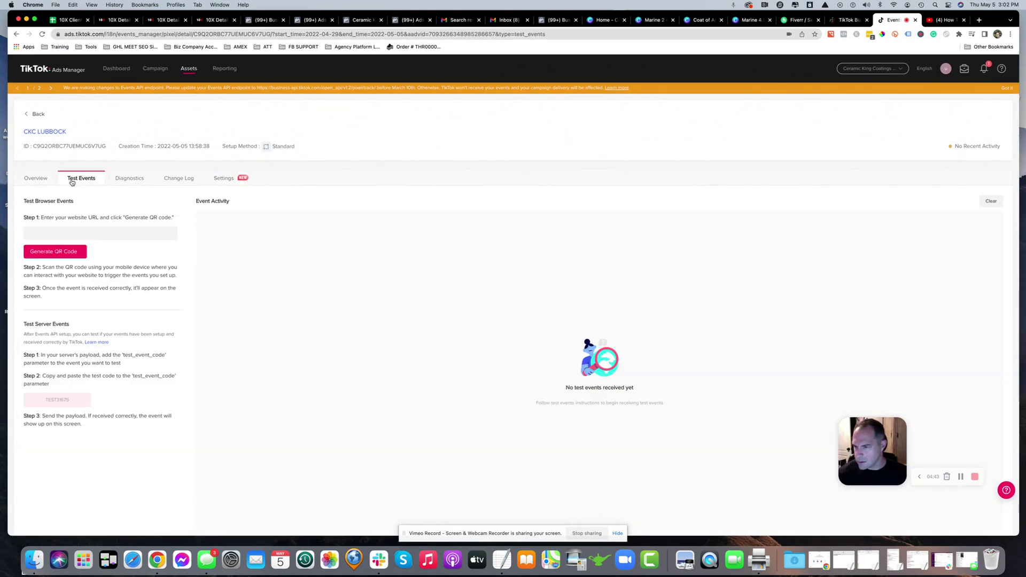
{"action": "left_click", "coordinate": [123, 181]}
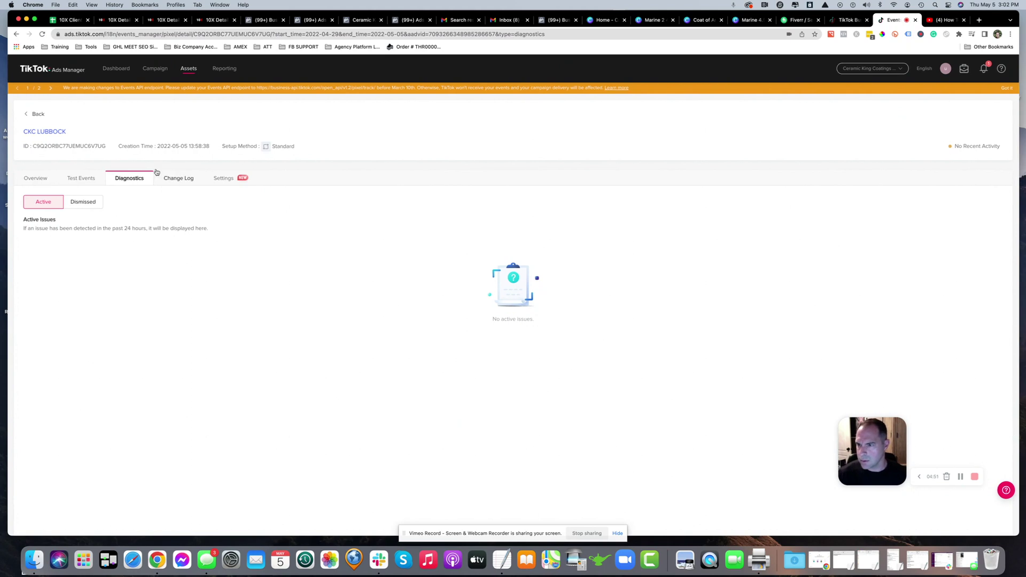
{"action": "left_click", "coordinate": [28, 117]}
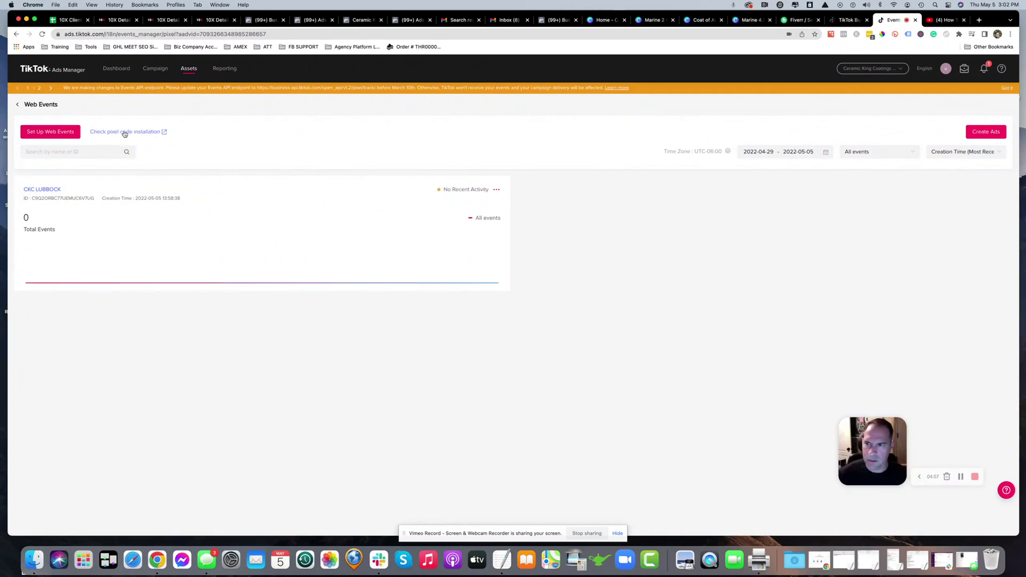
{"action": "left_click", "coordinate": [153, 134]}
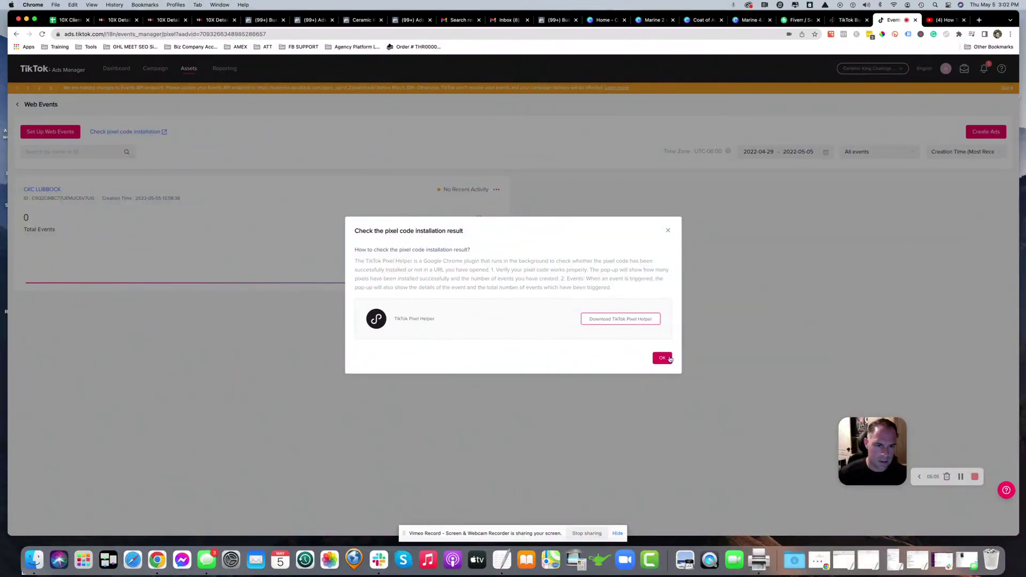
{"action": "left_click", "coordinate": [662, 358]}
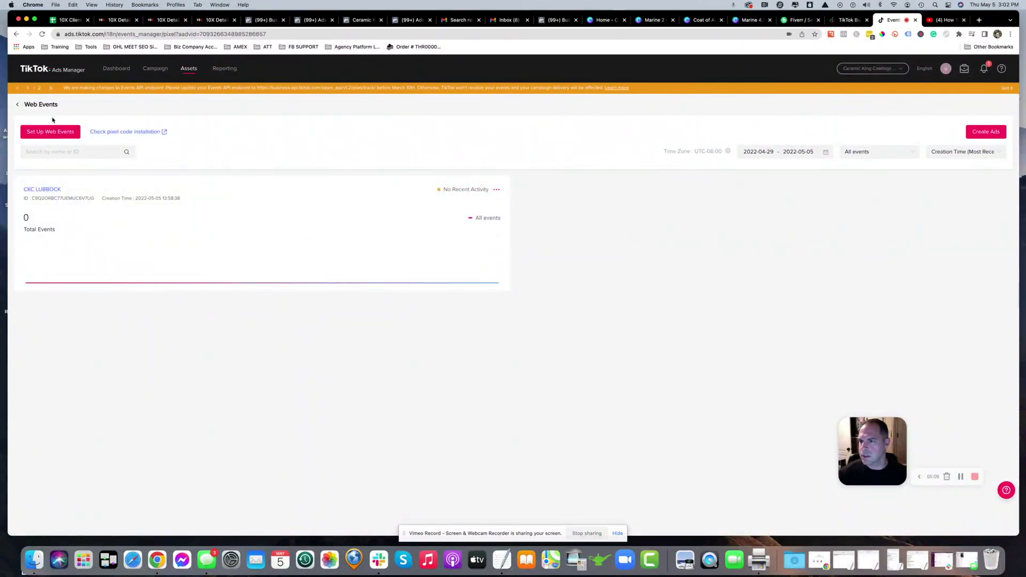
{"action": "left_click", "coordinate": [32, 107]}
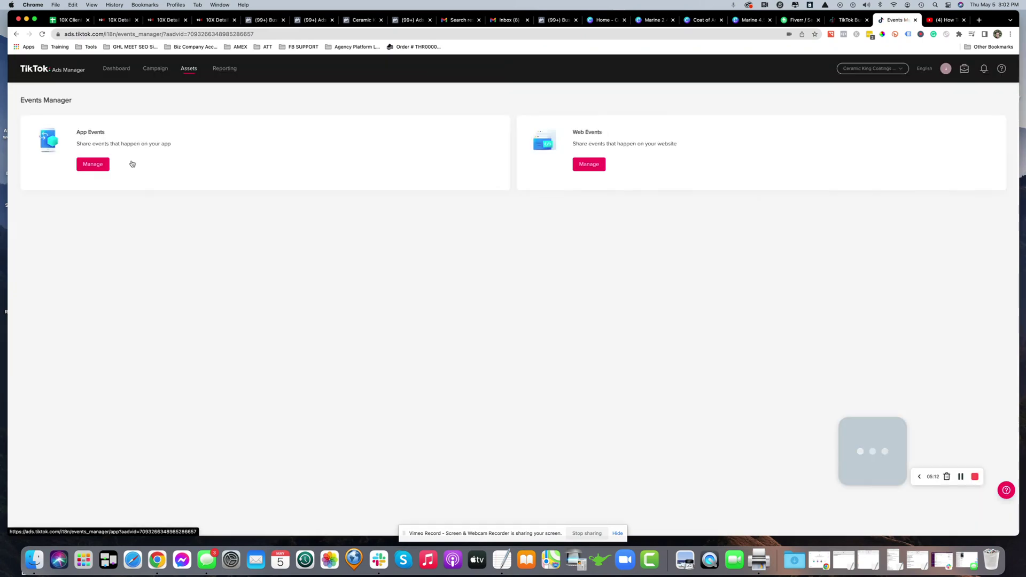
{"action": "mouse_move", "coordinate": [188, 70]}
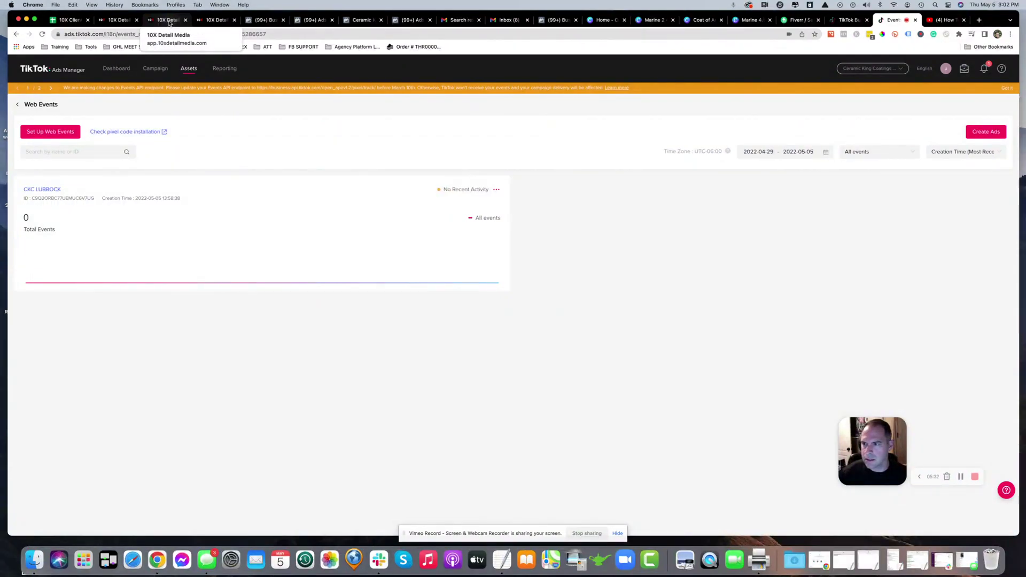
- Check with Pixel Helper which TikTok pixels fire on the Claimnpe landing page
{"action": "left_click", "coordinate": [168, 21]}
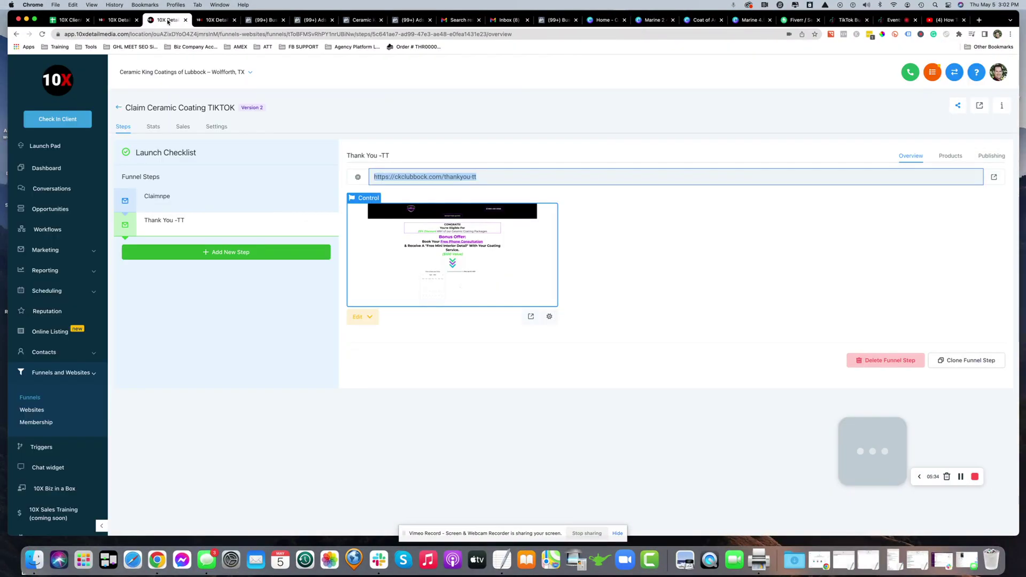
{"action": "left_click", "coordinate": [235, 207]}
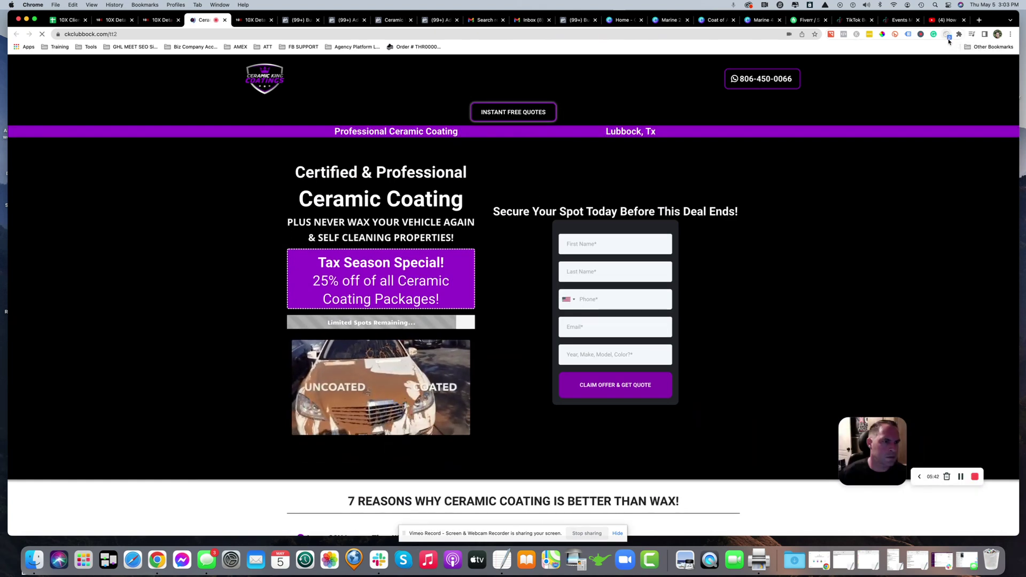
{"action": "left_click", "coordinate": [948, 35]}
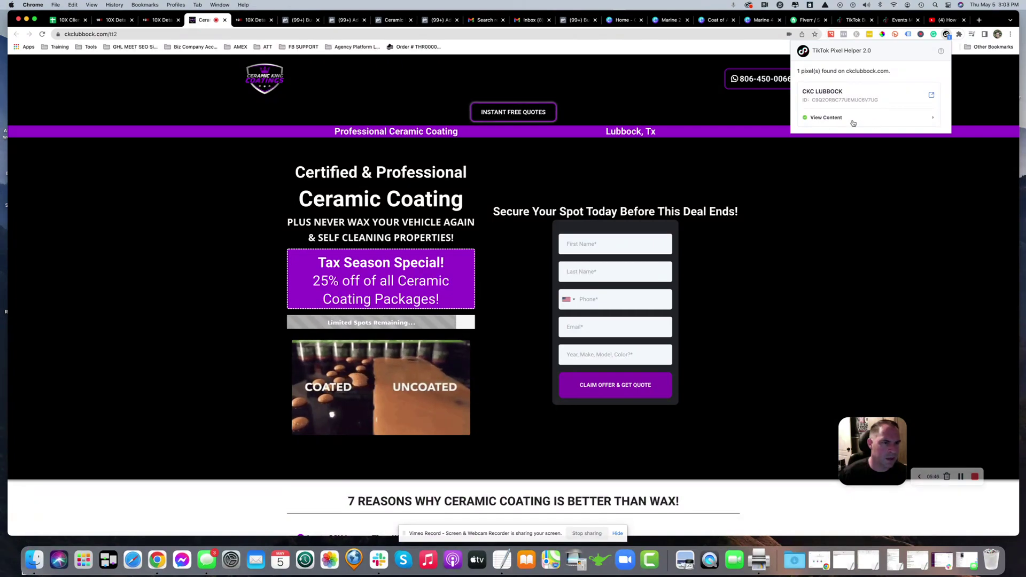
{"action": "left_click", "coordinate": [225, 20]}
- Confirm CKC LUBBOCK fires Subscribe on the Thank You -TT page, then return to the funnel
{"action": "left_click", "coordinate": [232, 223]}
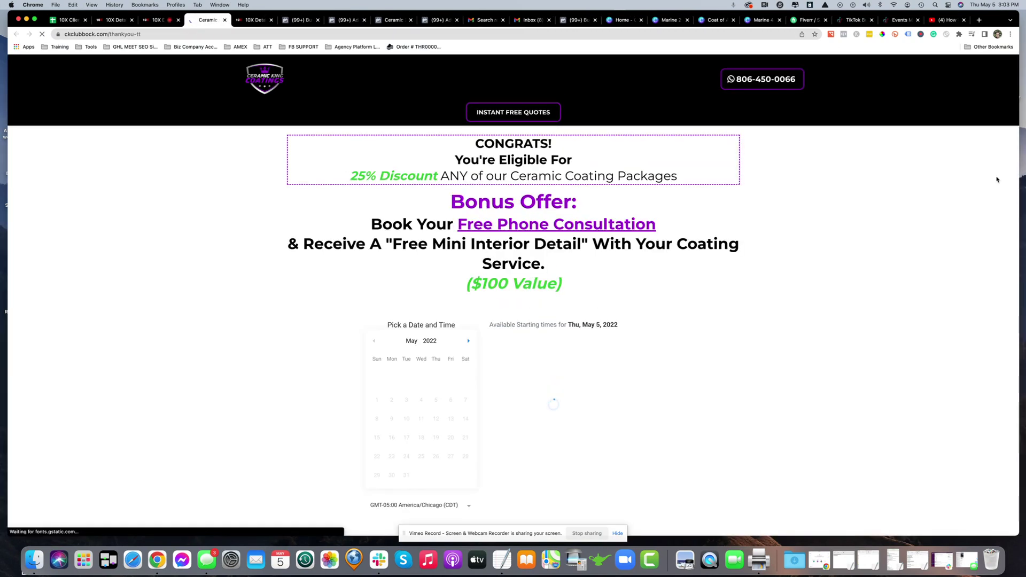
{"action": "left_click", "coordinate": [947, 34]}
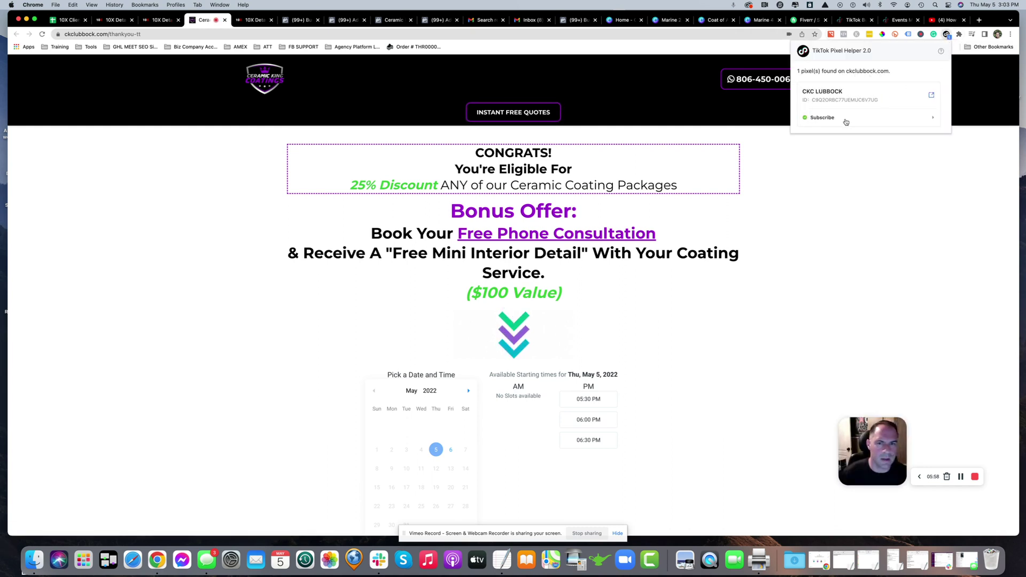
{"action": "left_click", "coordinate": [839, 168]}
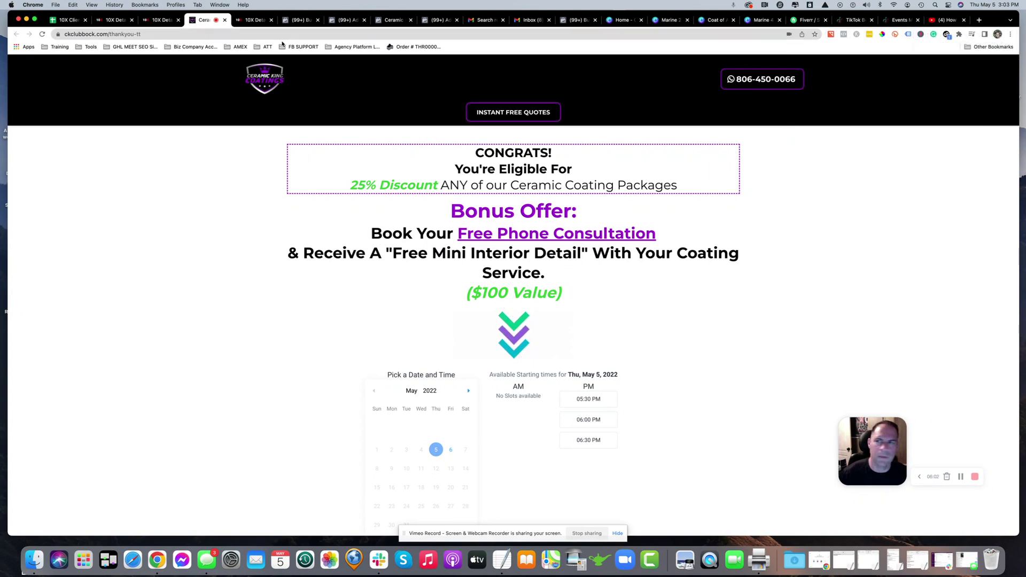
{"action": "left_click", "coordinate": [156, 20]}
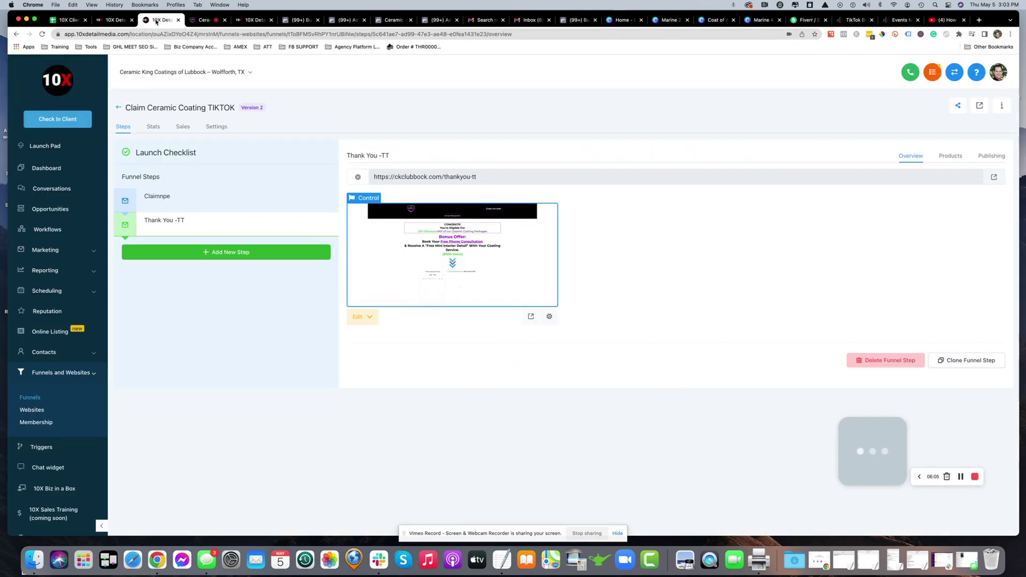
{"action": "left_click", "coordinate": [945, 21]}
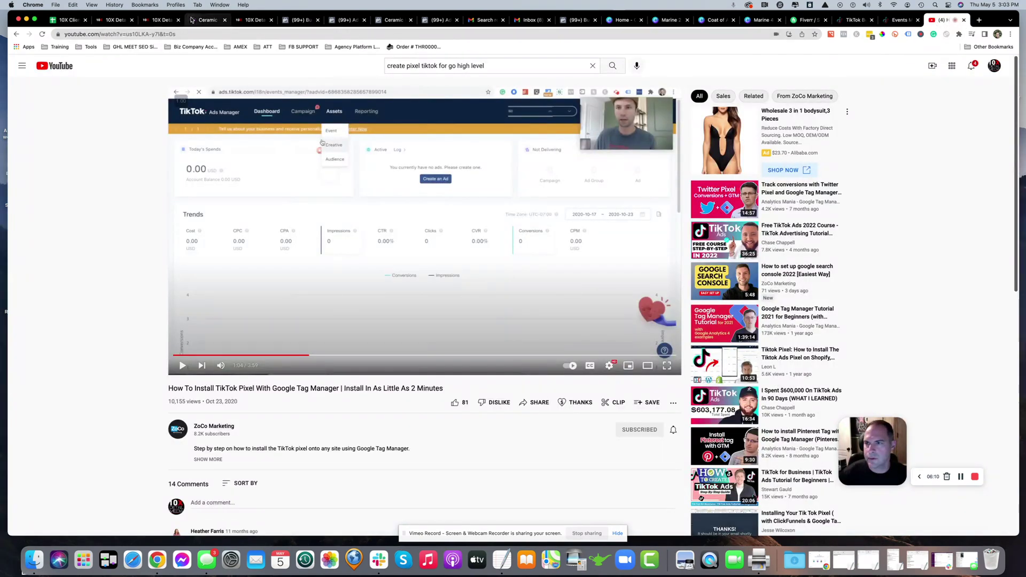
{"action": "left_click", "coordinate": [208, 19]}
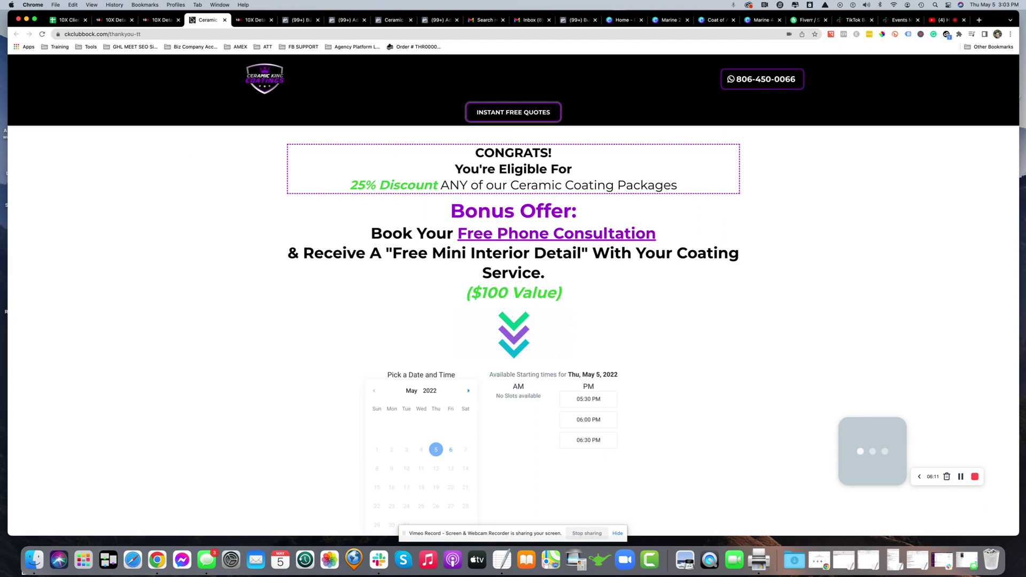
{"action": "left_click", "coordinate": [162, 21]}
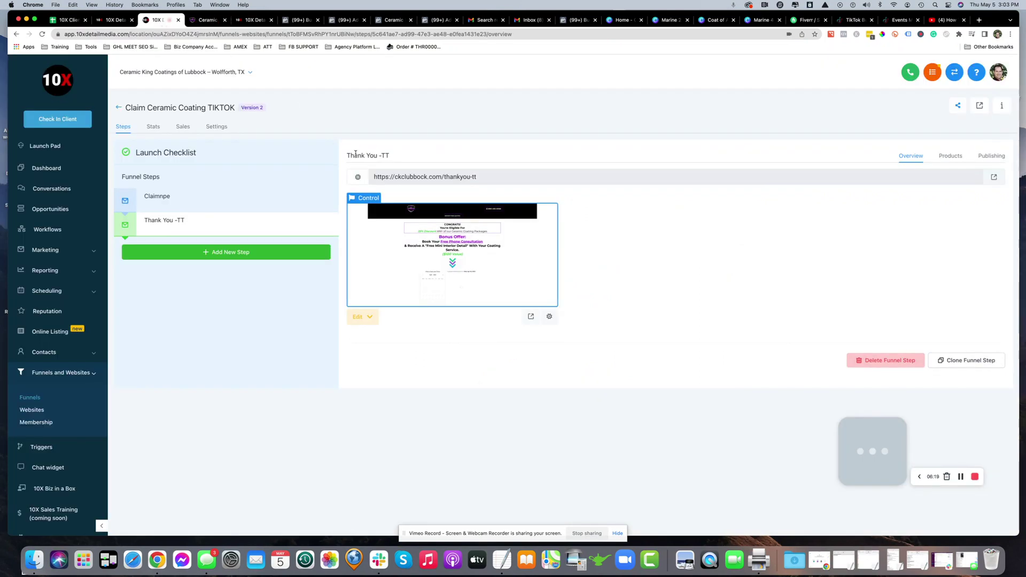